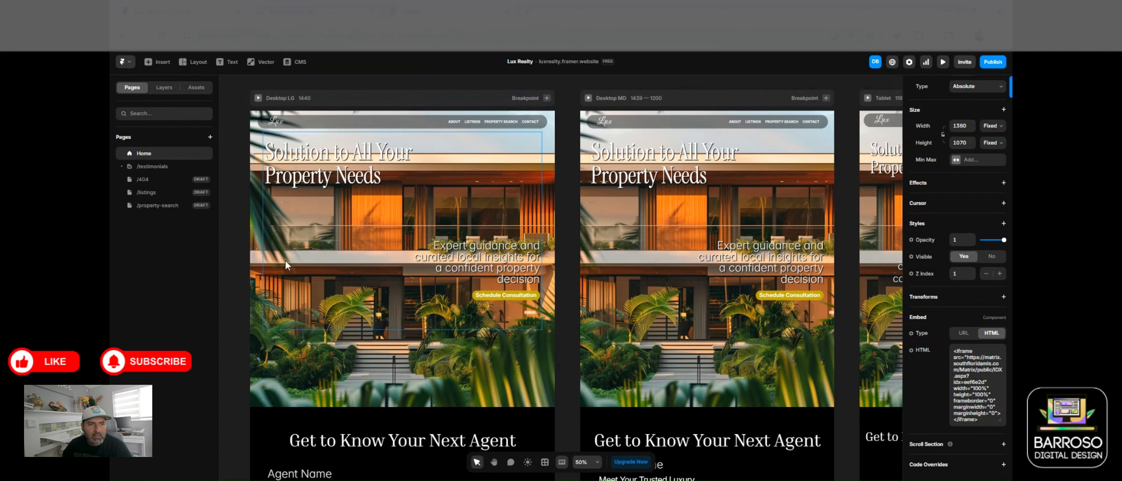
Step: Scroll down to the Your Next Dream Home listings gallery and show the home page's layers
scroll(402, 320, down, 3)
scroll(412, 341, down, 8)
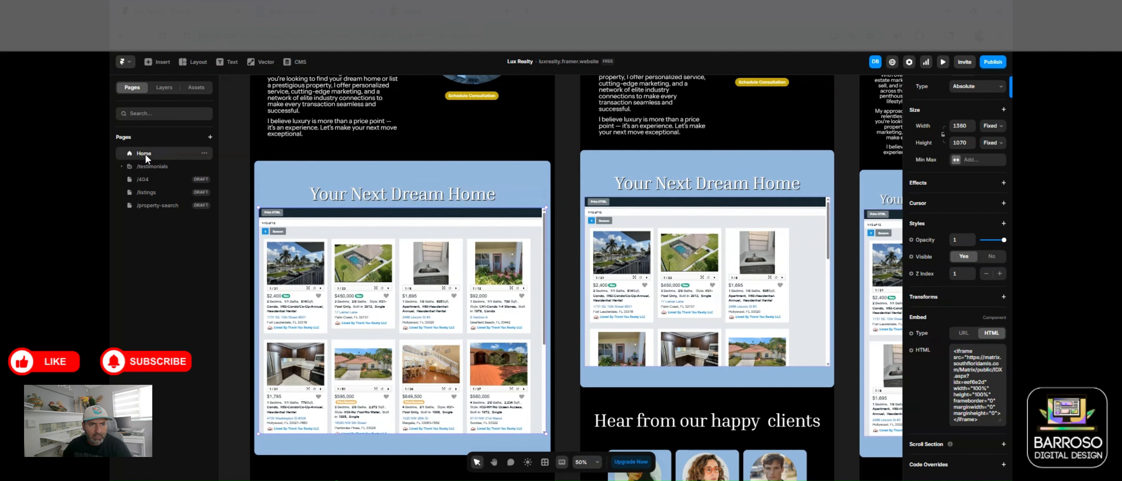
click(164, 89)
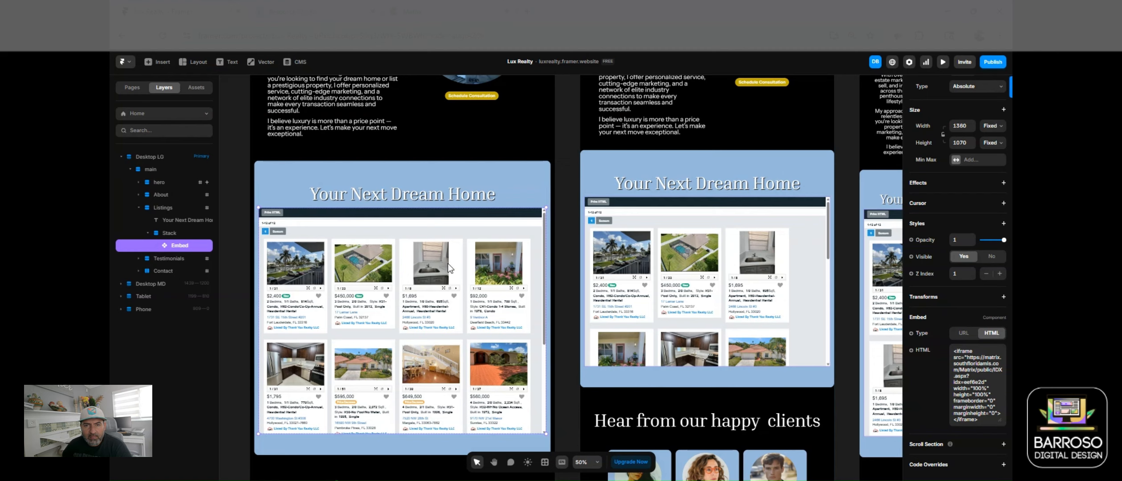
Step: Delete the old listings Embed layer and drag a new Embed into the Listings stack
right_click(176, 245)
click(197, 369)
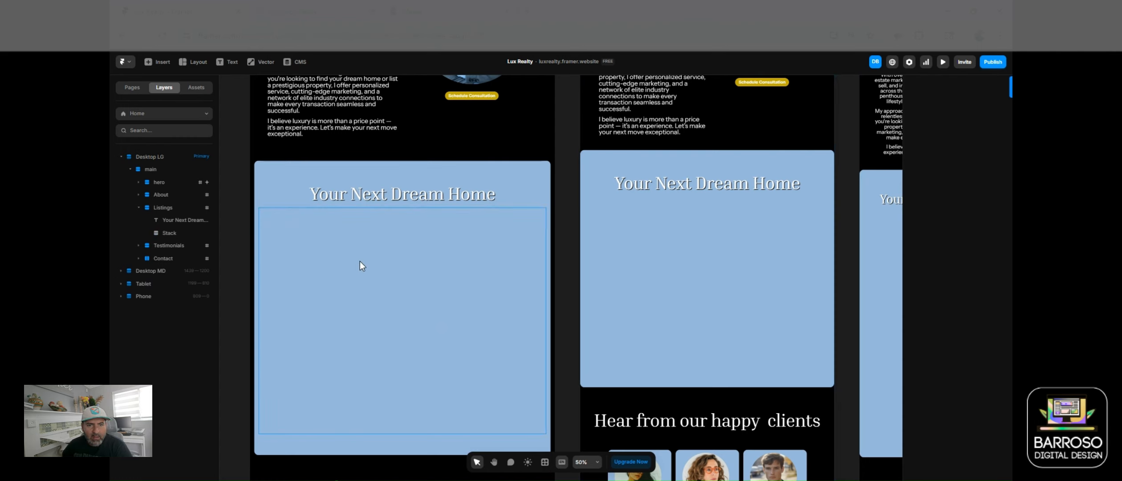
click(156, 63)
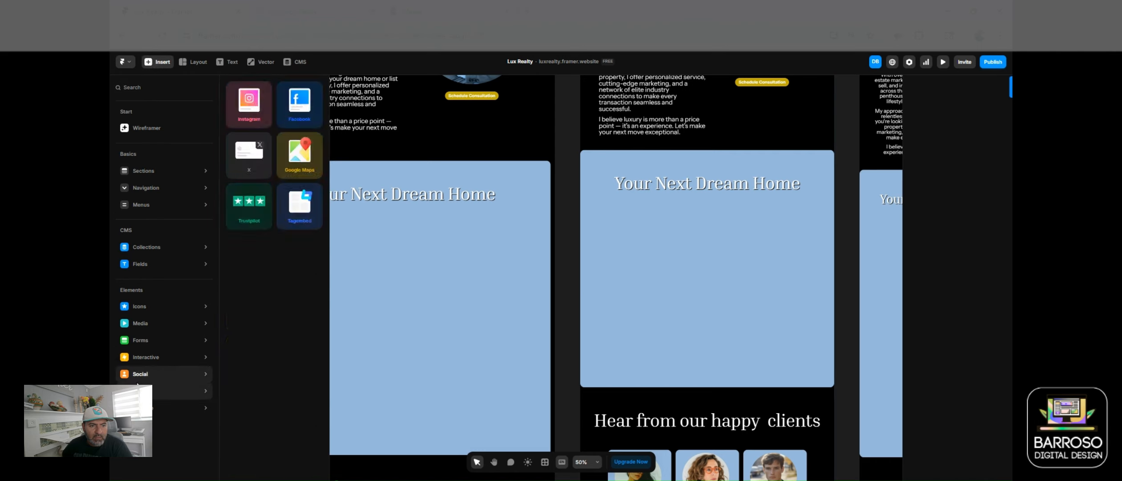
mouse_move(156, 391)
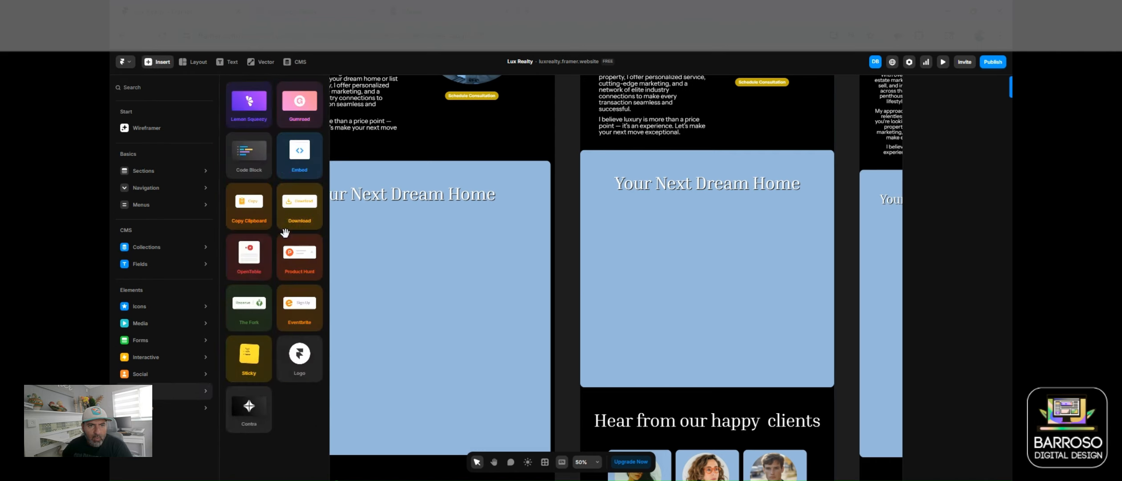
drag(300, 164, 411, 297)
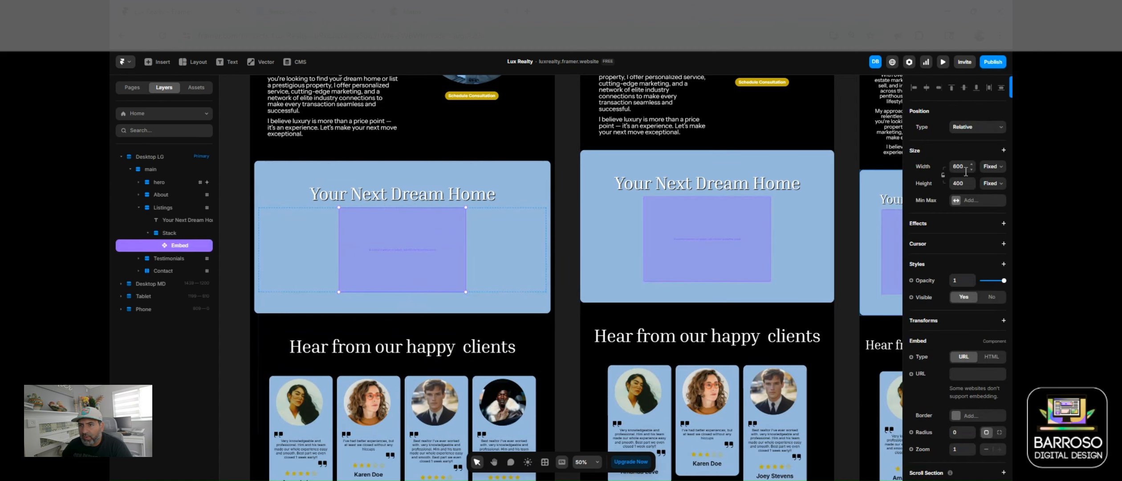
Step: Set the embed's Width to Fill and Height to Fit
click(987, 169)
click(991, 208)
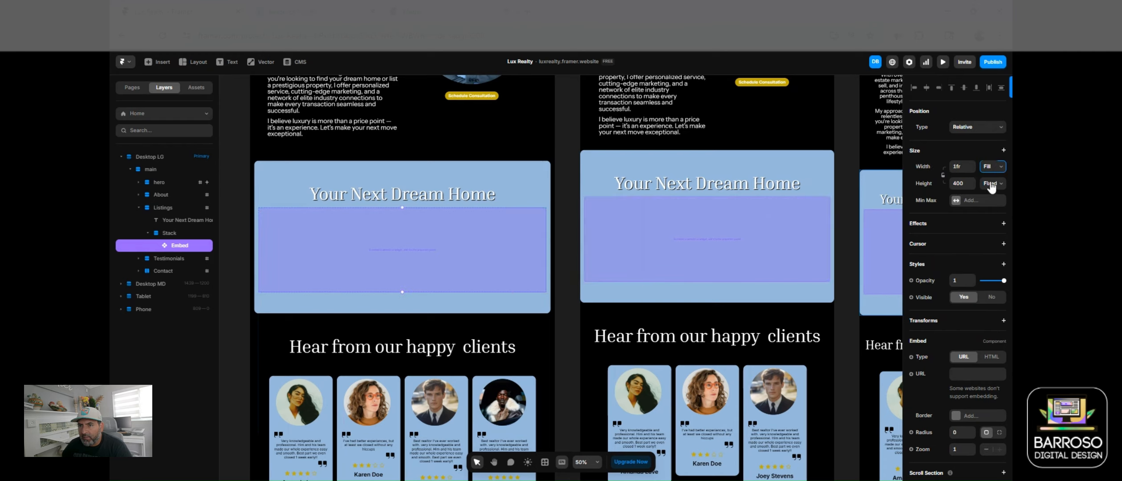
click(991, 184)
click(995, 226)
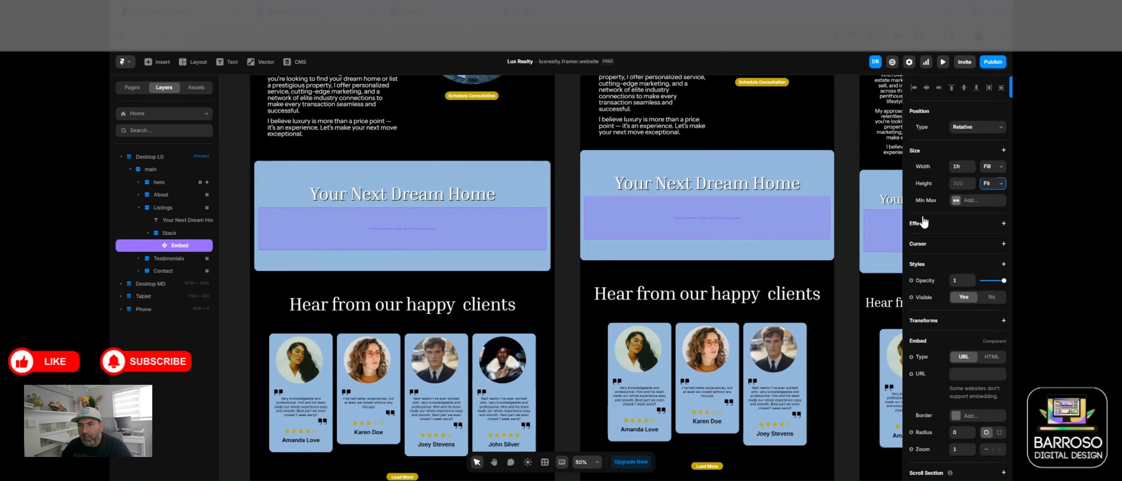
Step: Make the embed Absolute with top, bottom and side offsets of 0
click(972, 129)
click(970, 139)
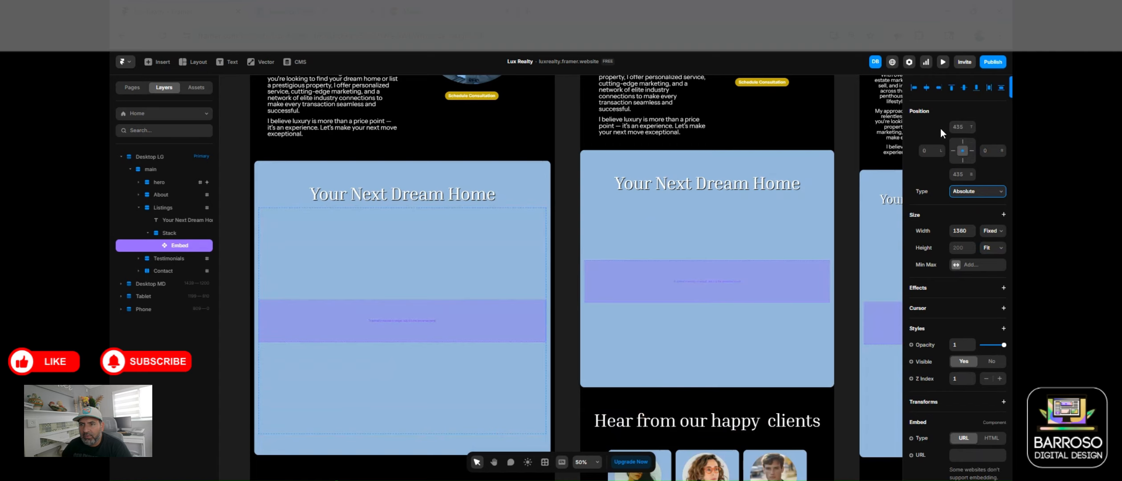
click(959, 131)
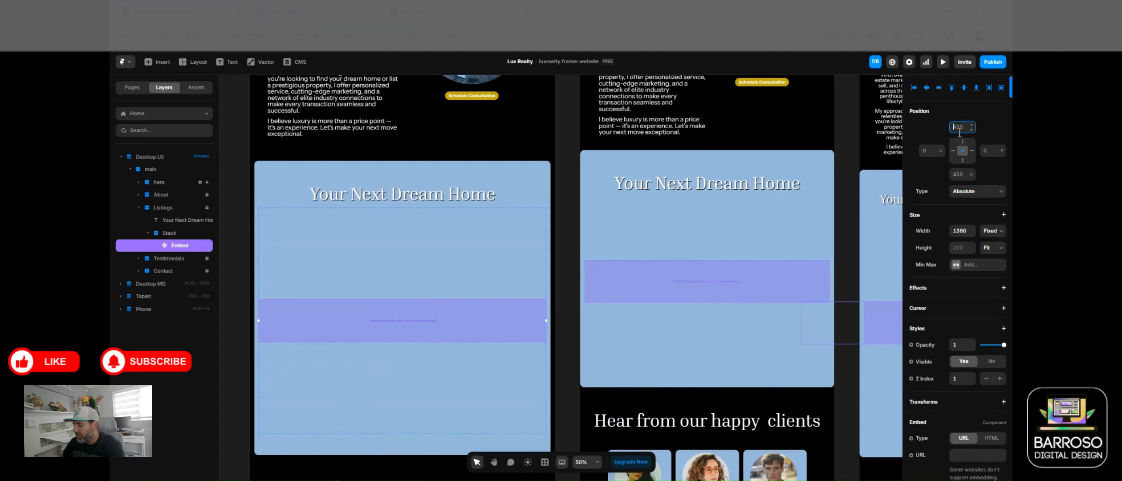
click(961, 151)
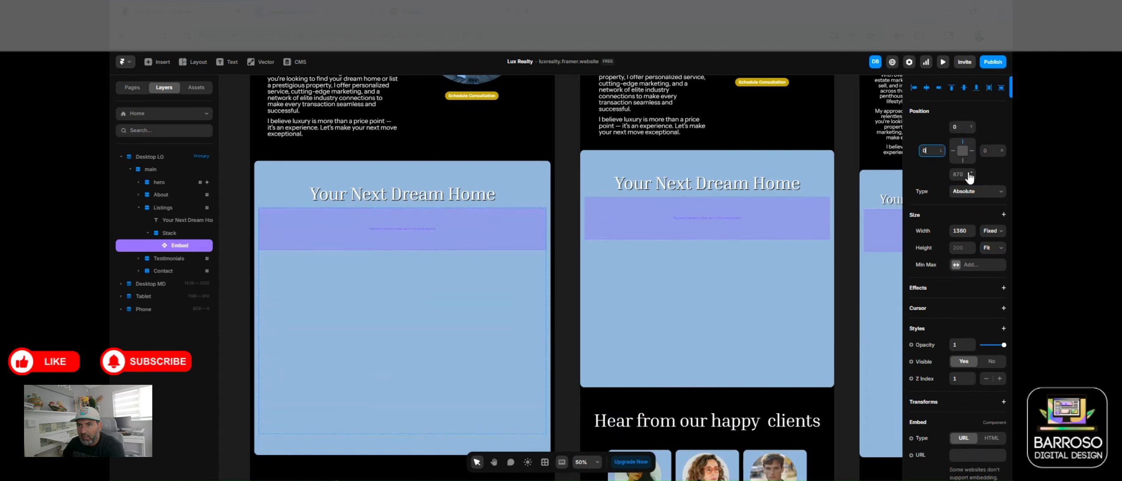
click(962, 173)
text(0)
click(993, 150)
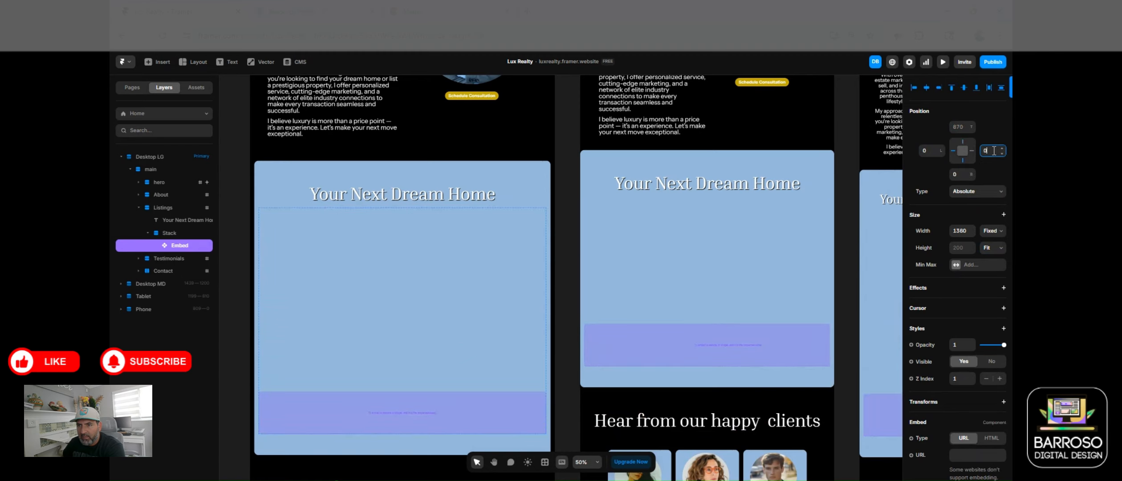
click(993, 249)
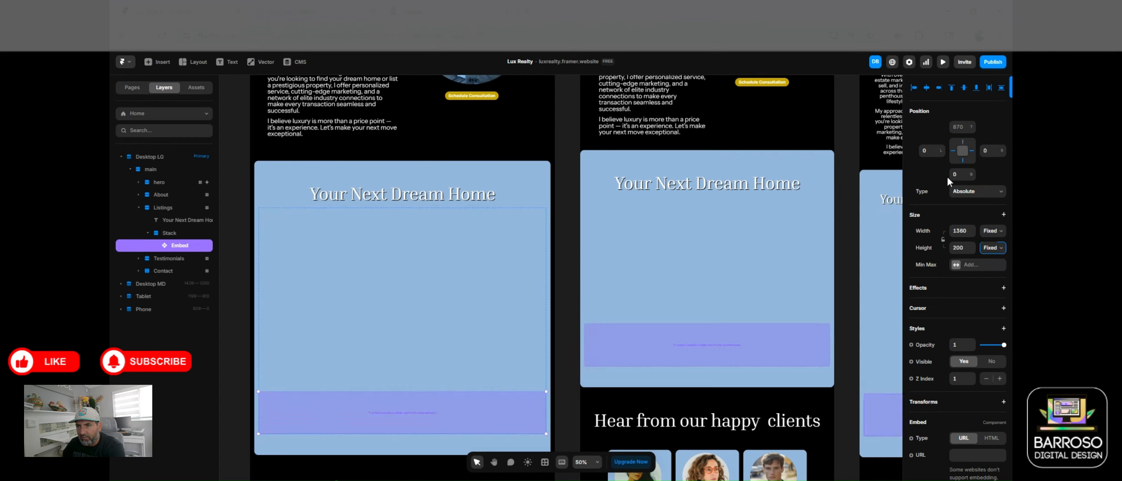
click(962, 142)
text(0)
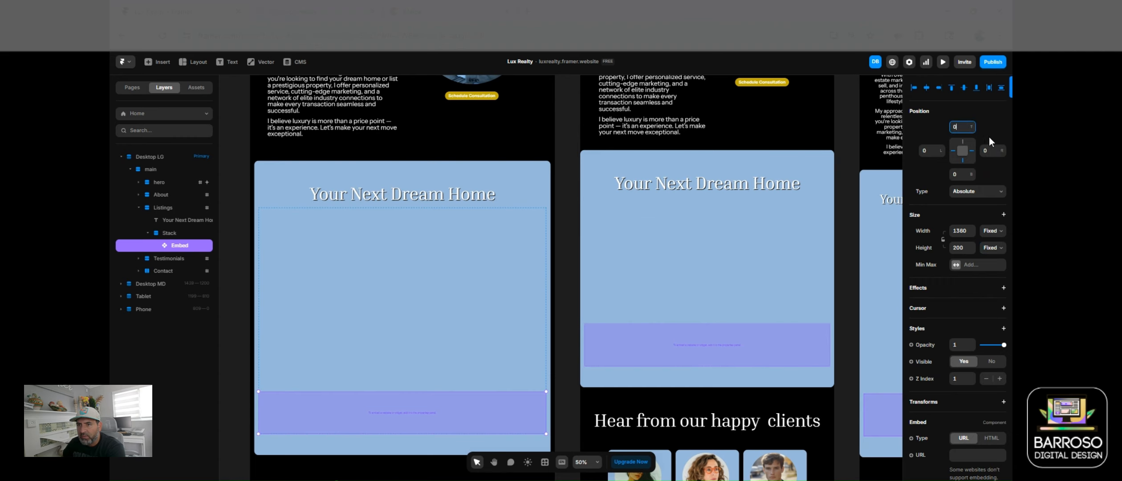
key(Return)
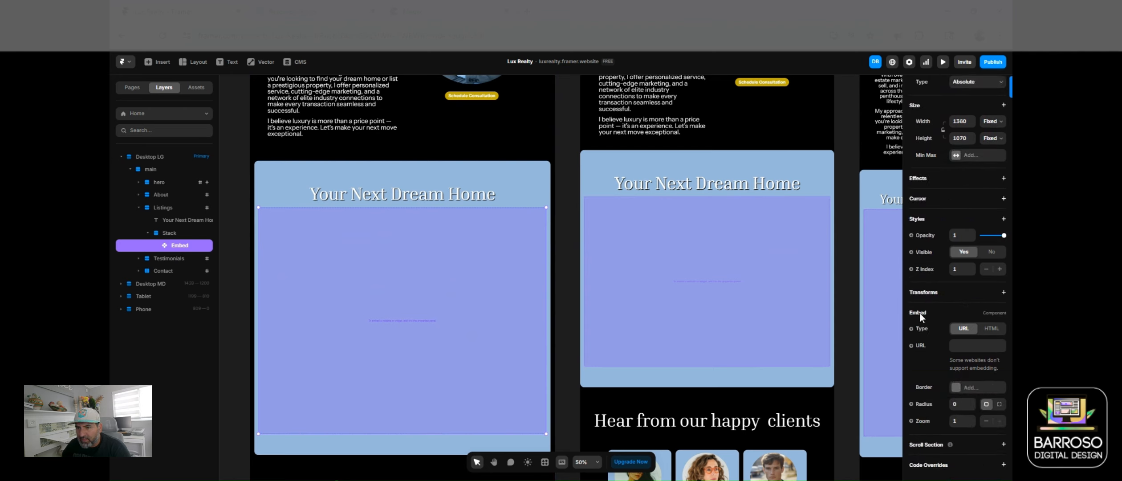
Step: Switch the embed's Type from URL to HTML
click(993, 329)
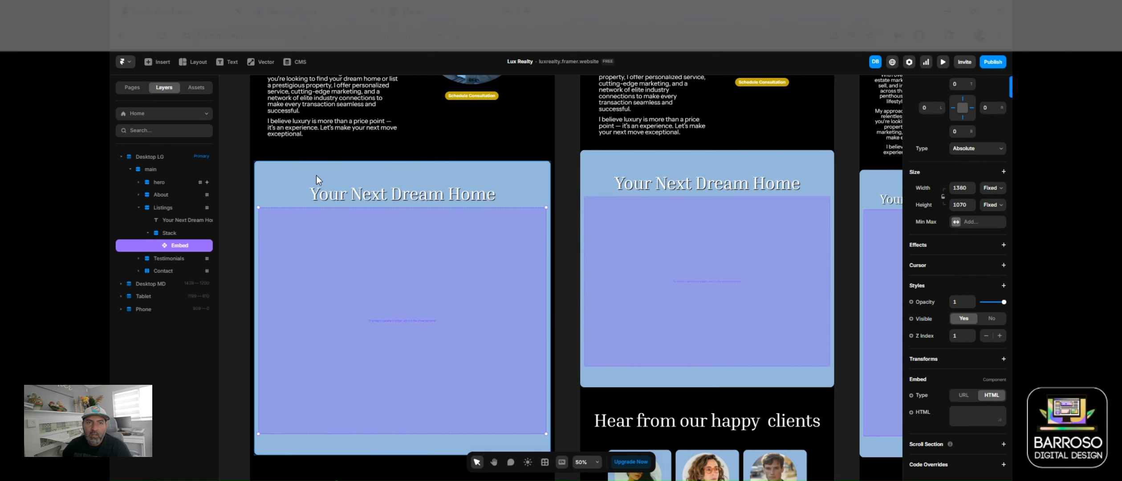
click(423, 12)
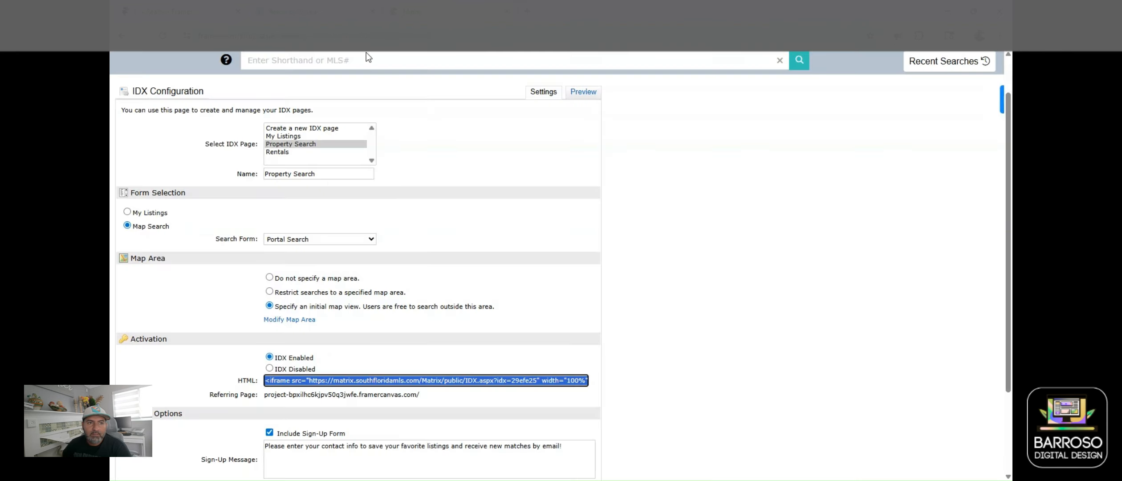
Step: Return to the Matrix home page and open account Settings from the account menu
click(122, 35)
click(122, 36)
click(123, 37)
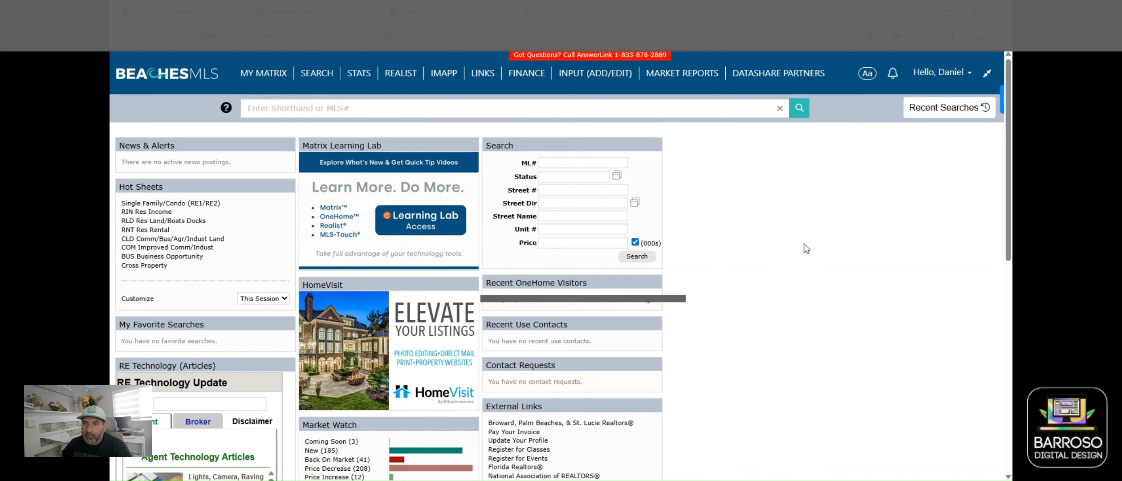
click(943, 78)
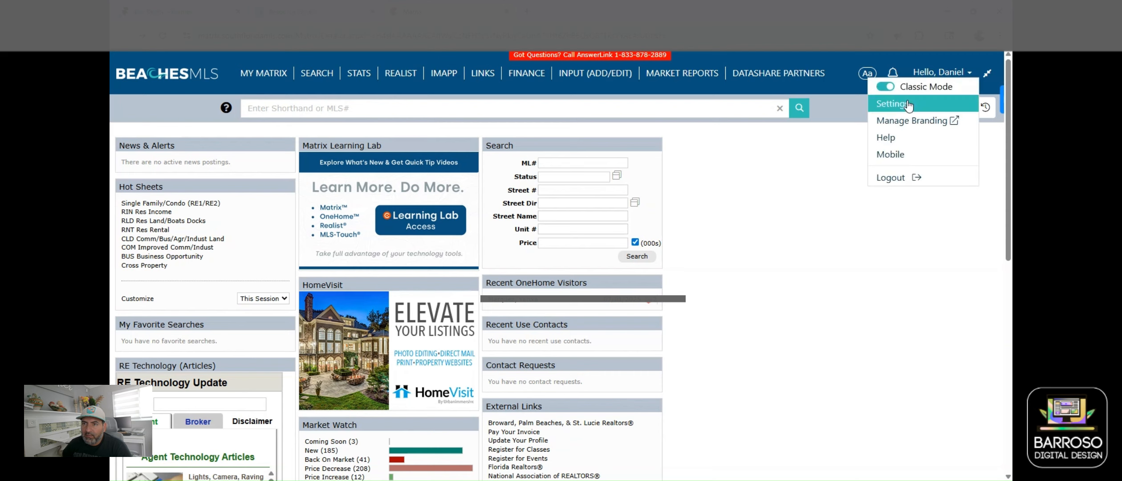
click(910, 104)
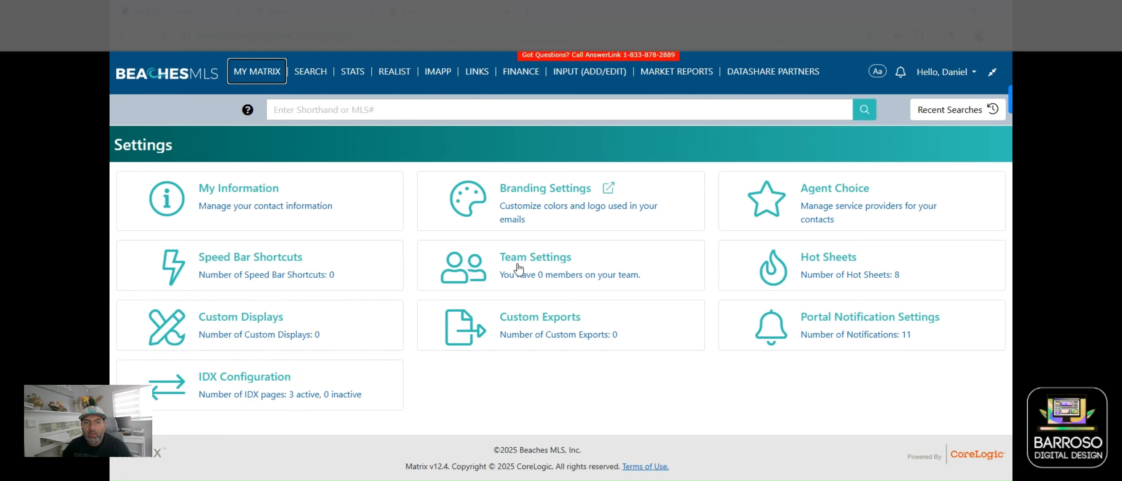
click(252, 382)
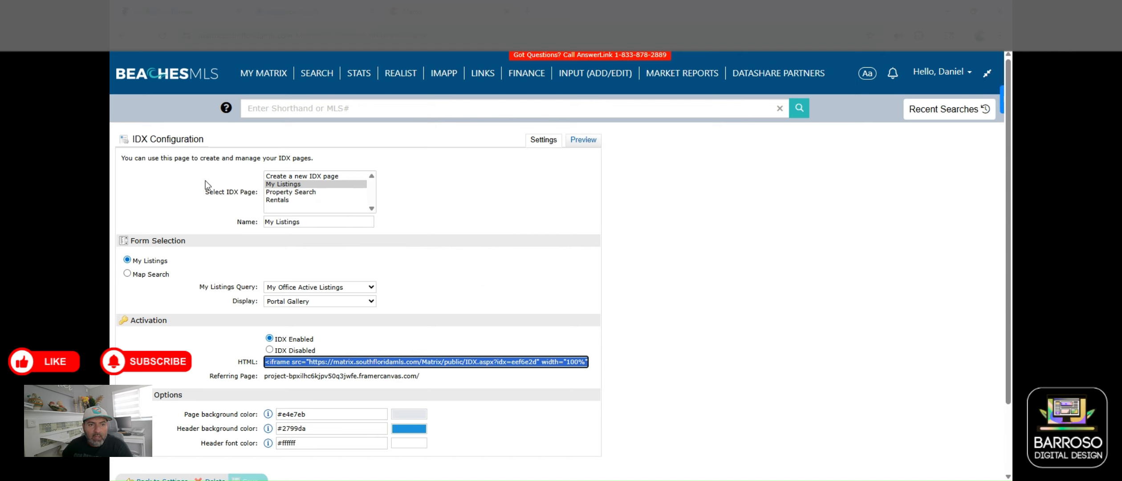
Step: Load the My Listings page in IDX Configuration to reveal its Portal Gallery iframe code
click(297, 177)
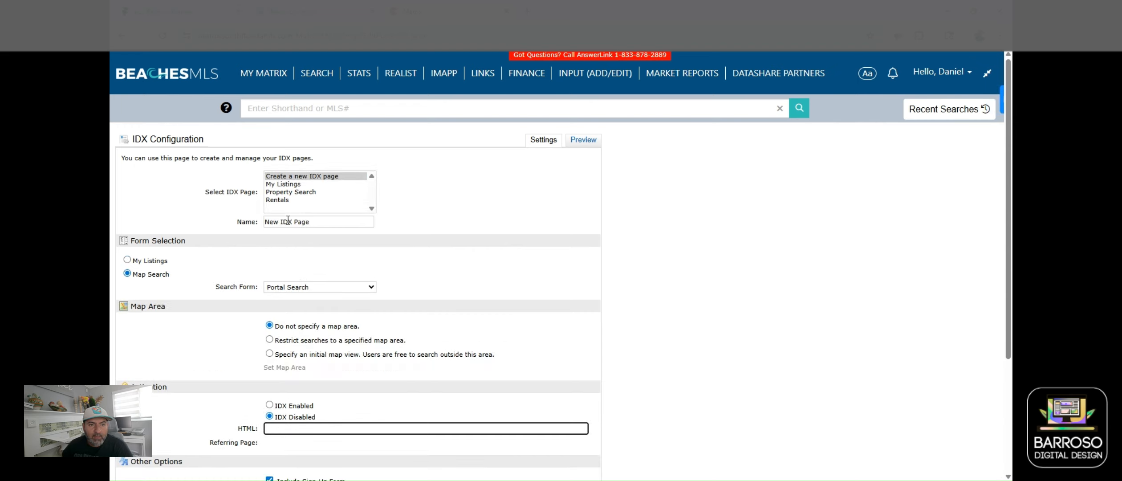
click(288, 184)
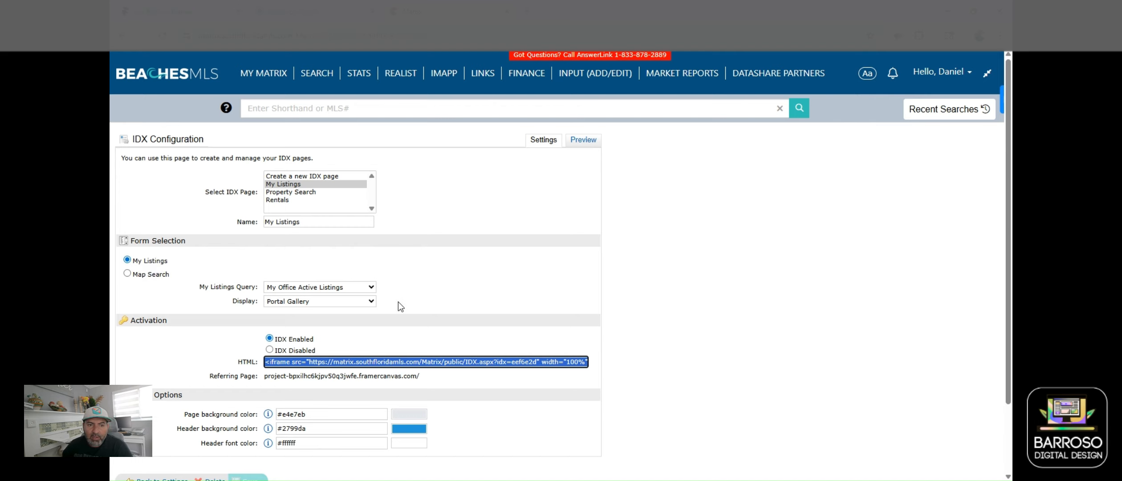
click(364, 288)
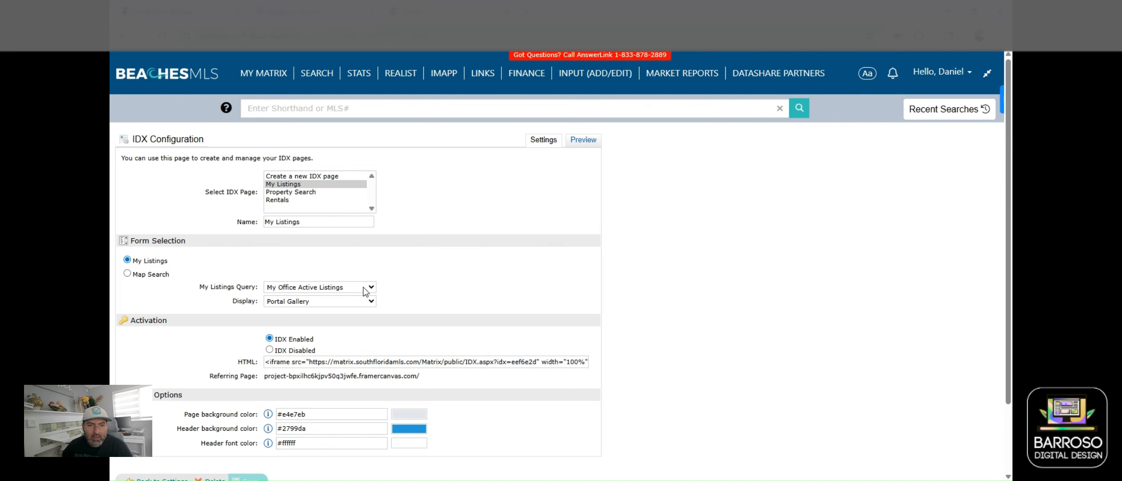
click(365, 290)
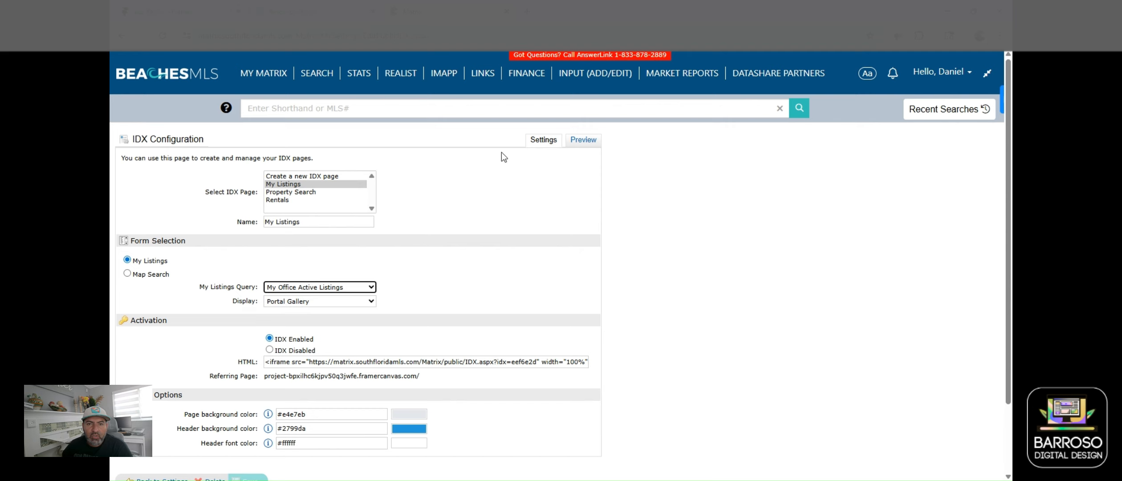
Step: Preview the My Listings gallery's 12 listings, then return to the settings form
click(580, 141)
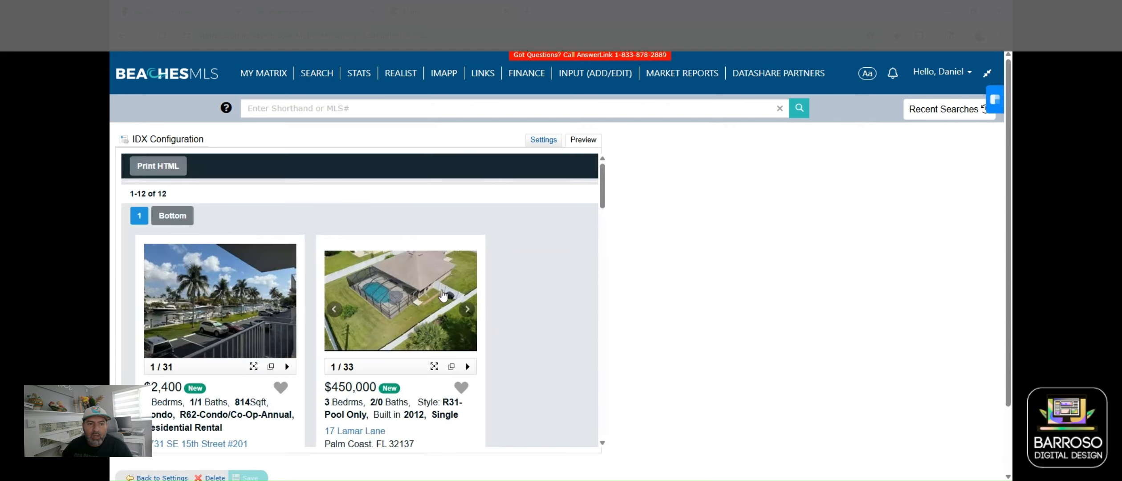
scroll(329, 302, down, 5)
scroll(338, 328, down, 15)
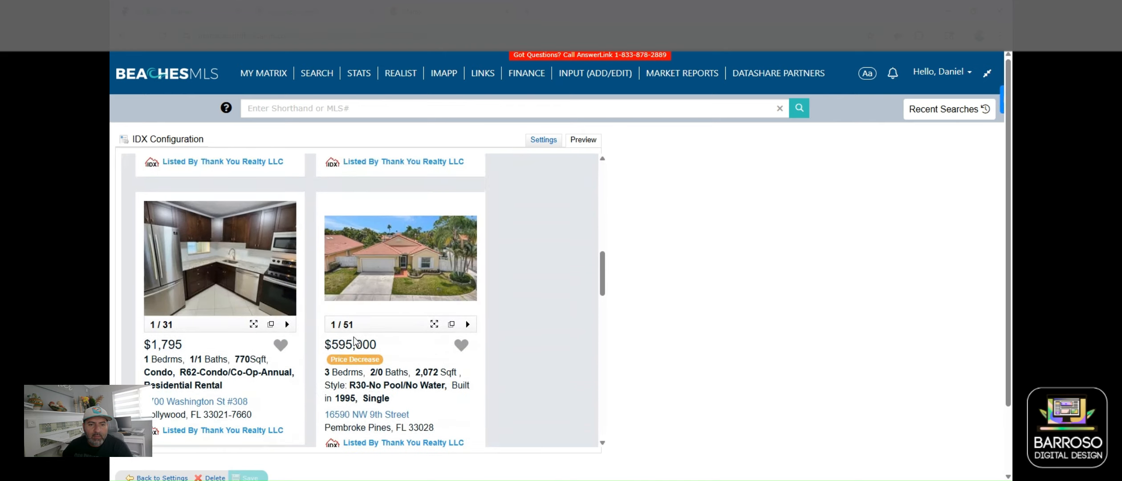
scroll(381, 365, up, 11)
scroll(381, 364, up, 8)
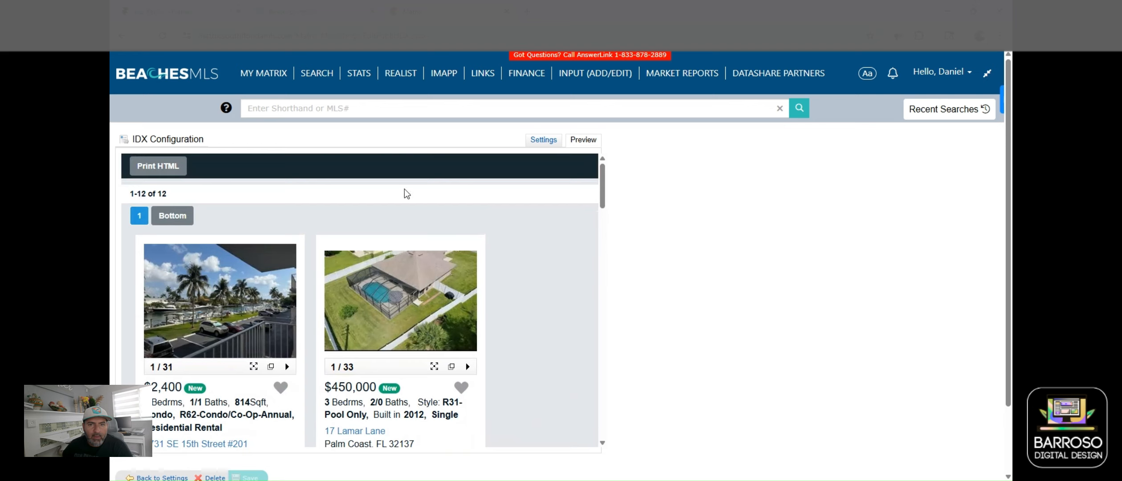
click(546, 140)
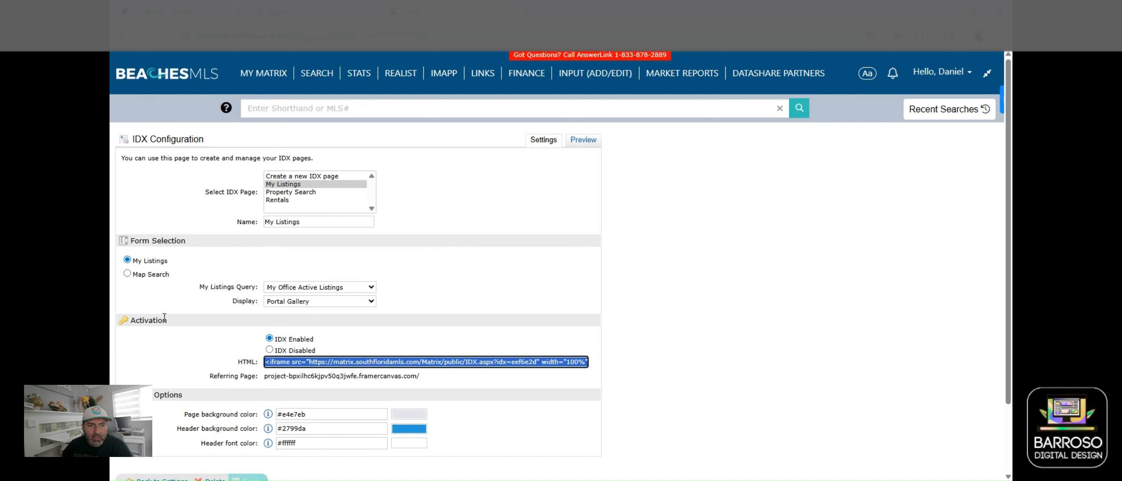
Step: Select the My Listings iframe embed code in the HTML field
click(297, 359)
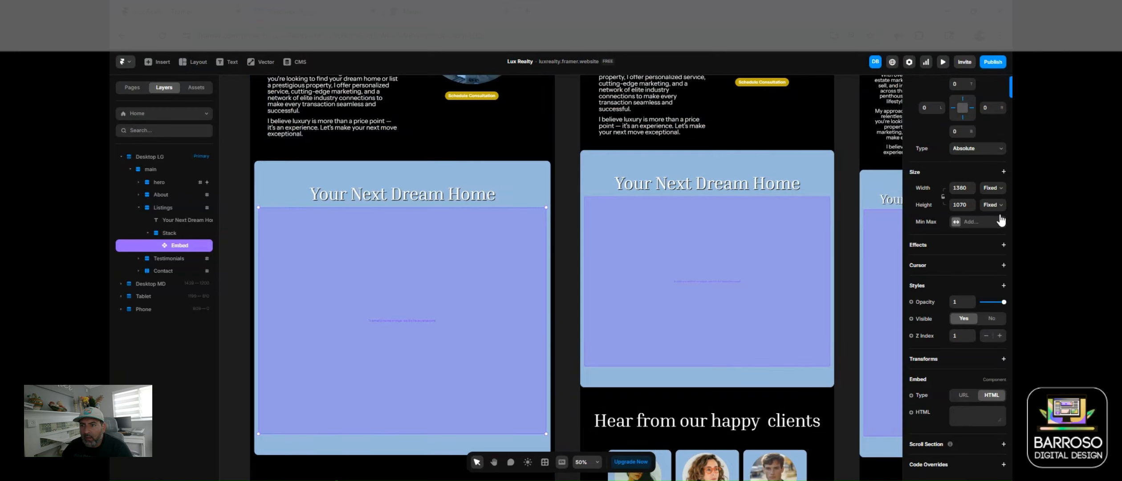
Step: Paste the MLS listings iframe code into the embed's HTML box, then show the Pages list
click(975, 415)
key(ctrl+v)
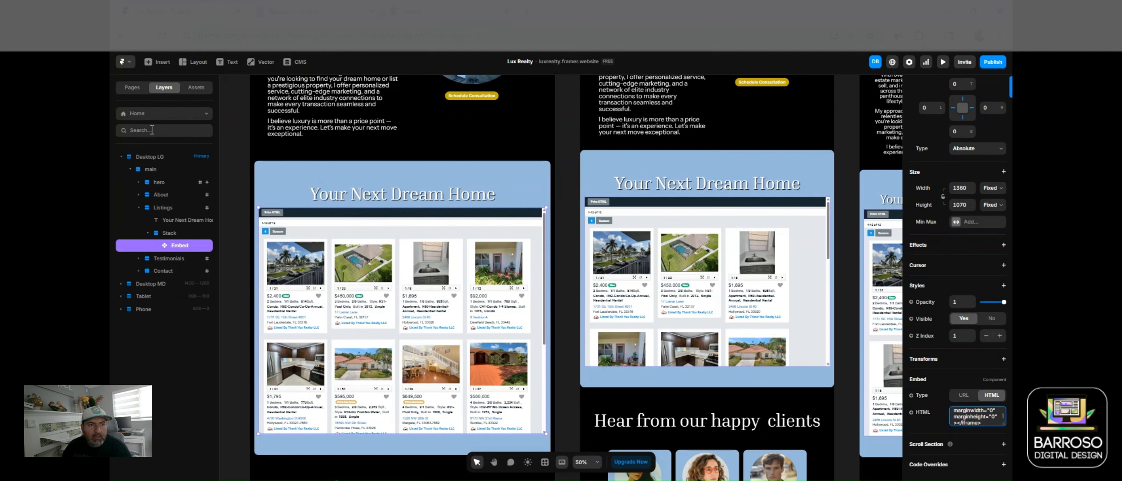
click(137, 89)
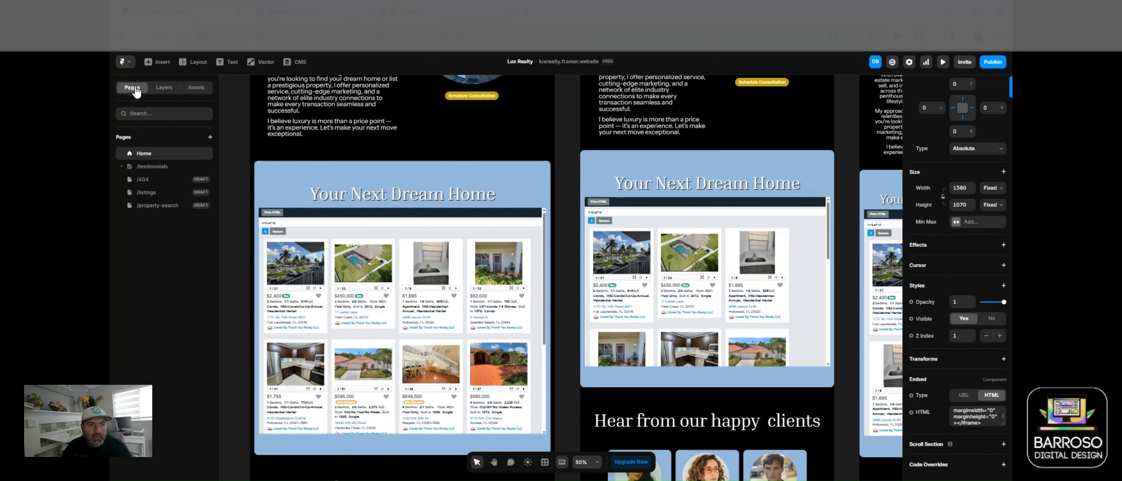
Step: Open the /property-search page and view its layer tree
click(161, 205)
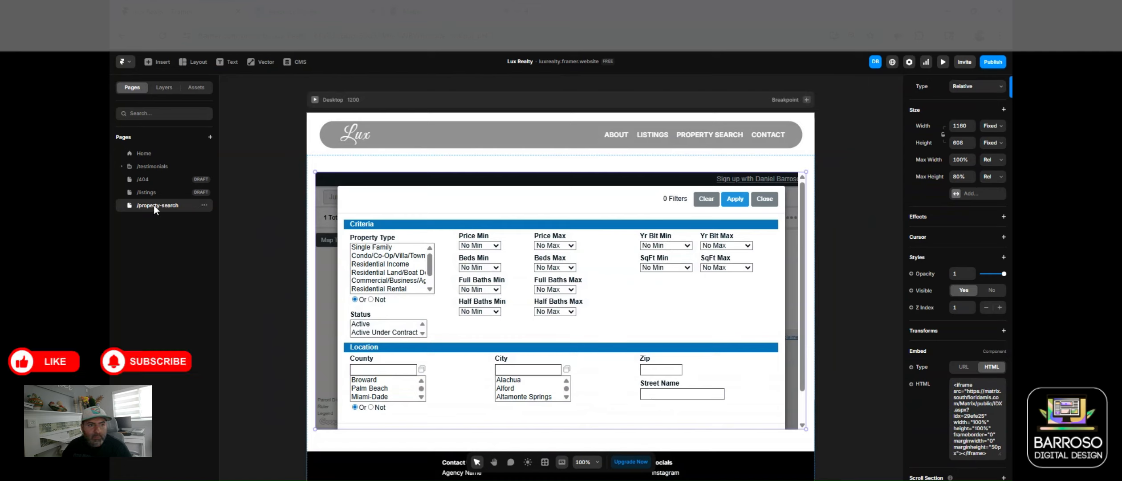
click(166, 88)
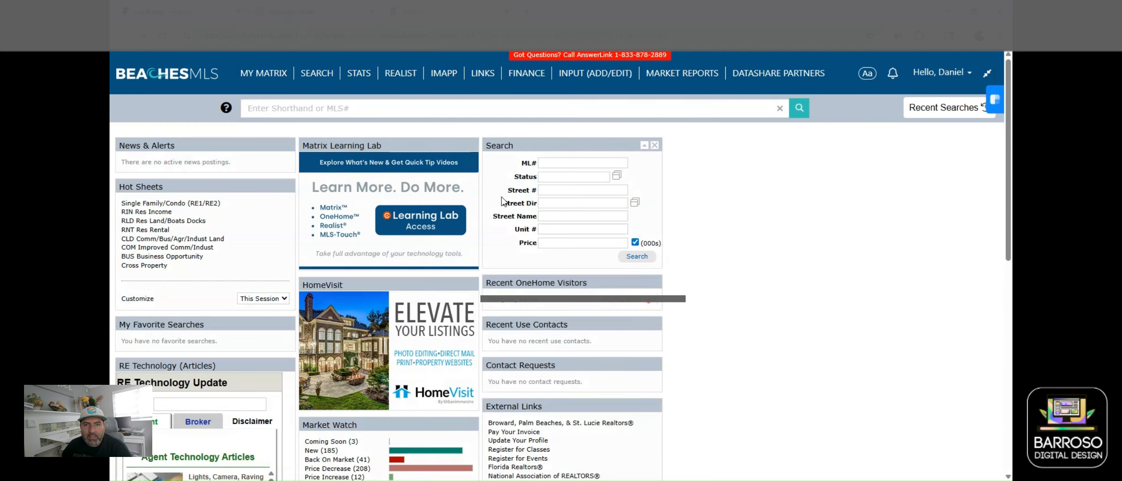
Step: Open the Property Search page in Beaches MLS's IDX Configuration settings
click(957, 80)
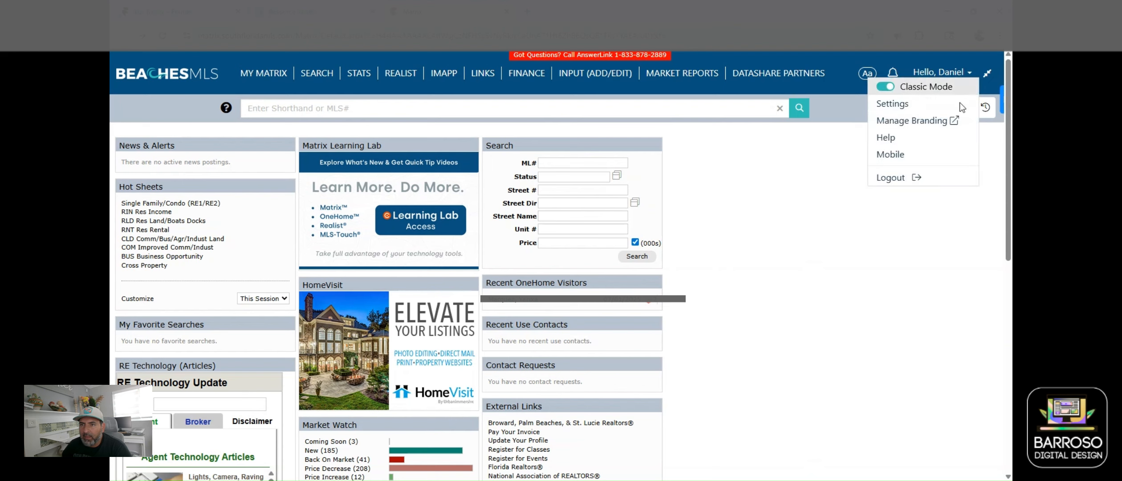
click(904, 107)
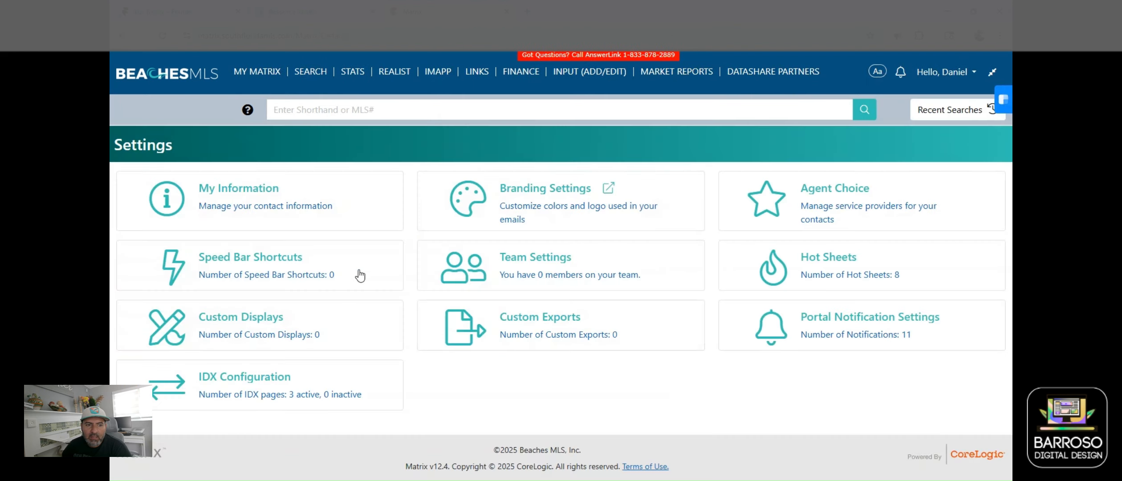
click(235, 384)
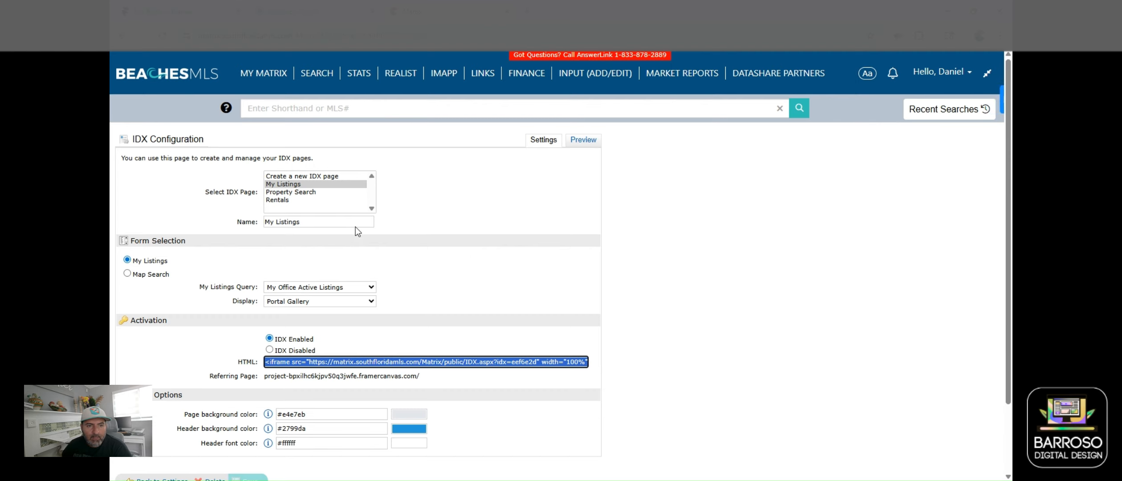
click(301, 176)
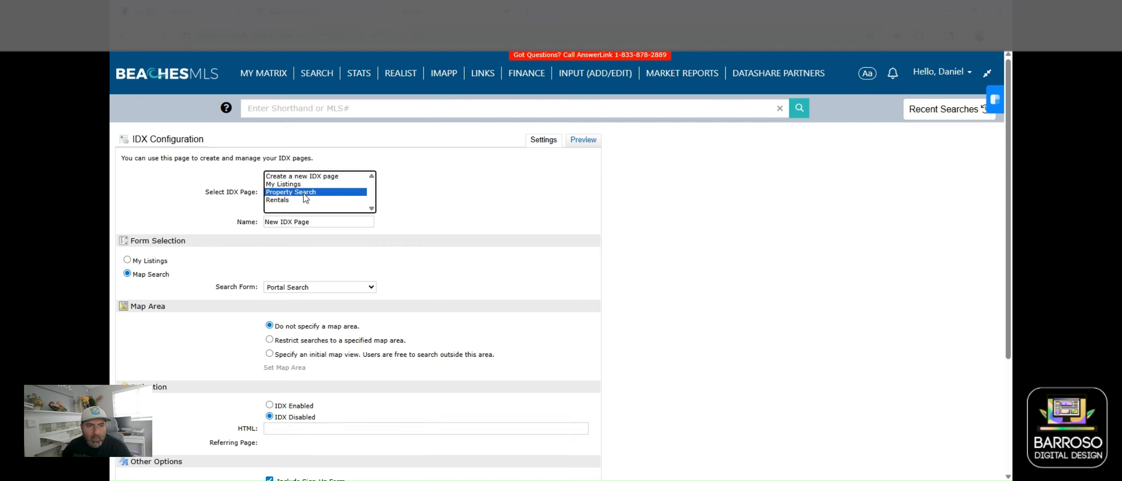
click(303, 192)
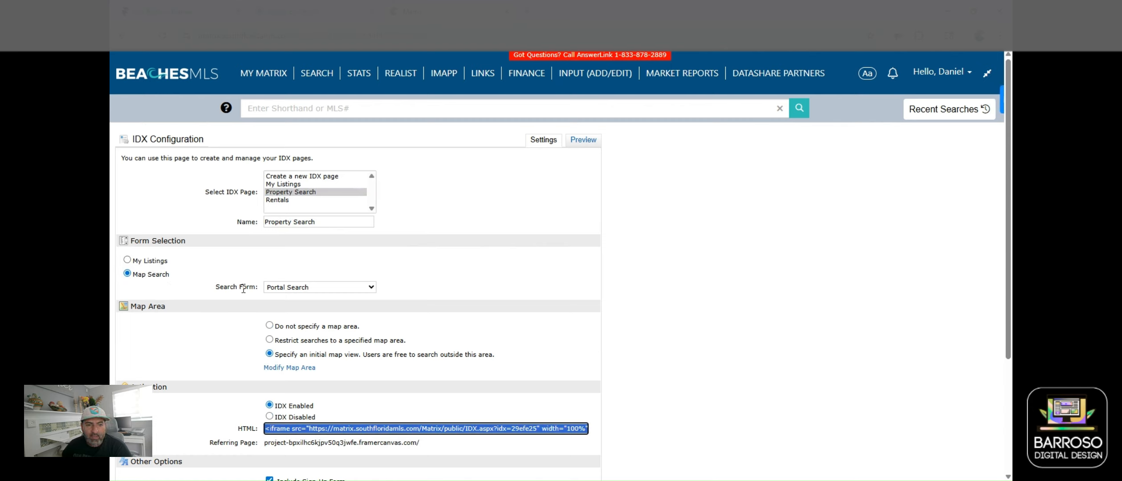
Step: Select the full Property Search iframe embed code for copying
click(329, 291)
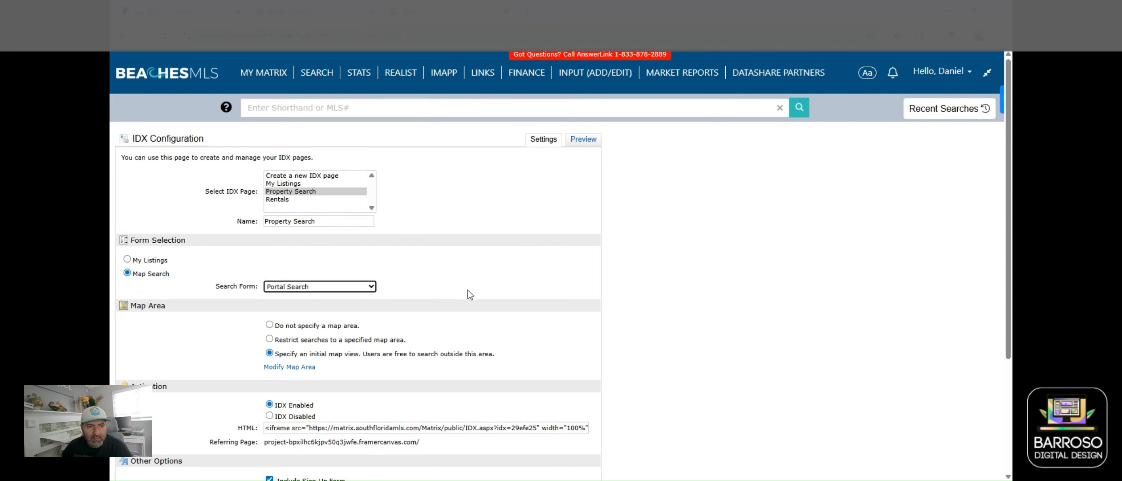
scroll(467, 292, down, 1)
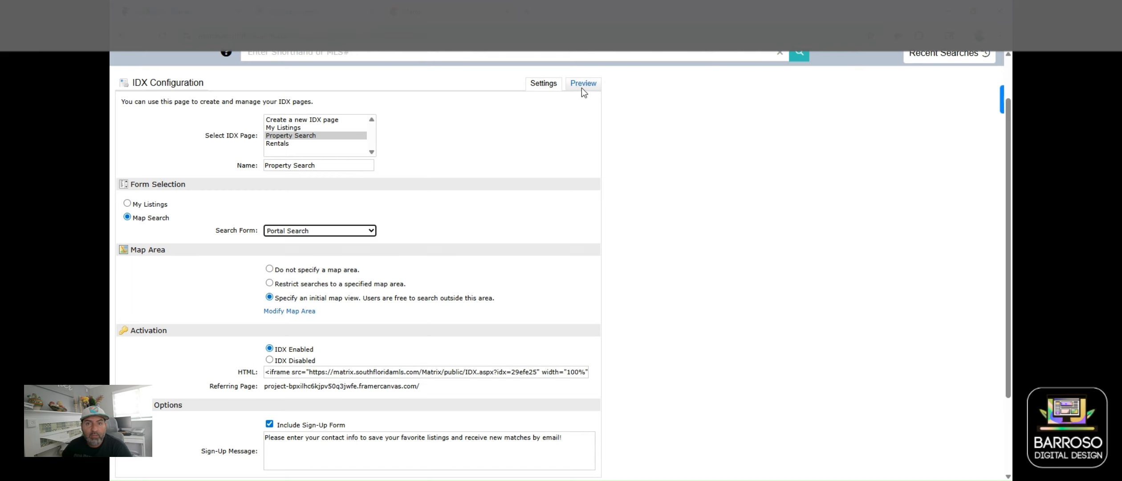
scroll(410, 296, down, 2)
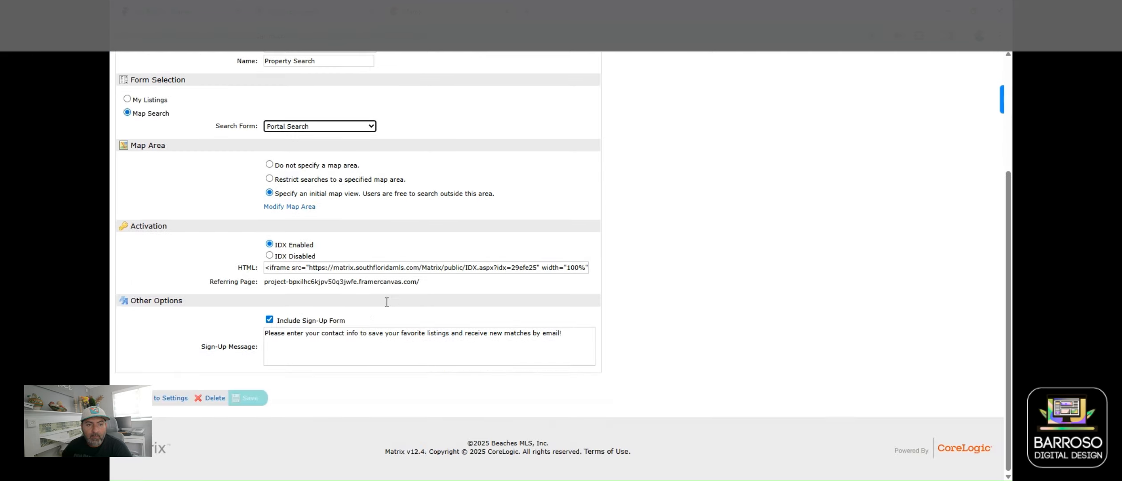
double_click(316, 267)
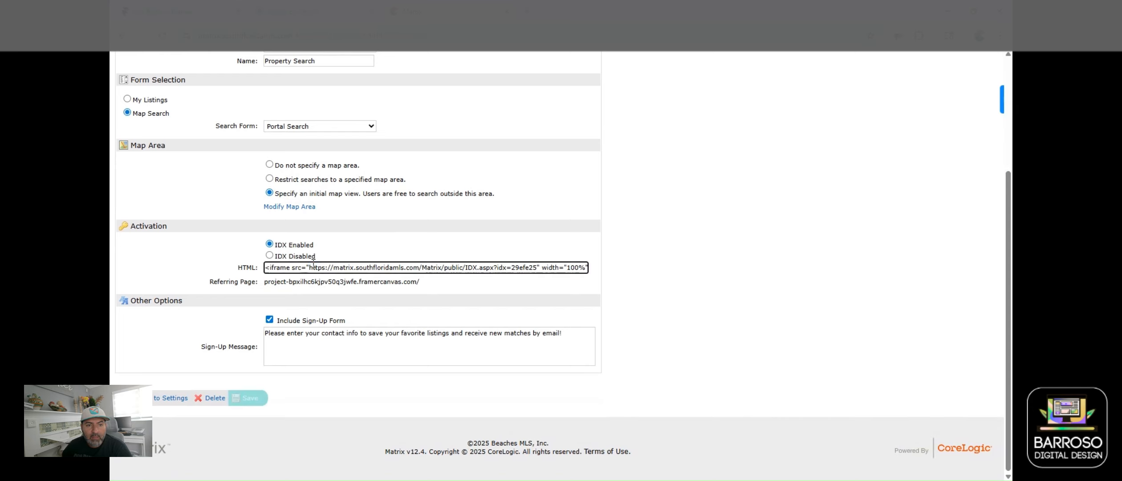
triple_click(315, 266)
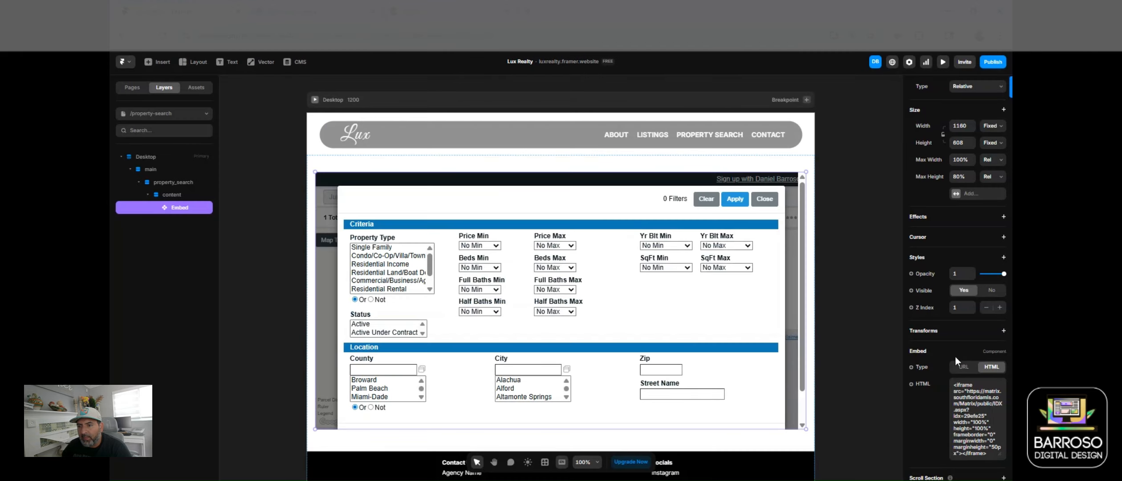
Step: Replace the Embed's old HTML with the pasted Property Search iframe code, then preview the page
click(961, 391)
key(ctrl+a)
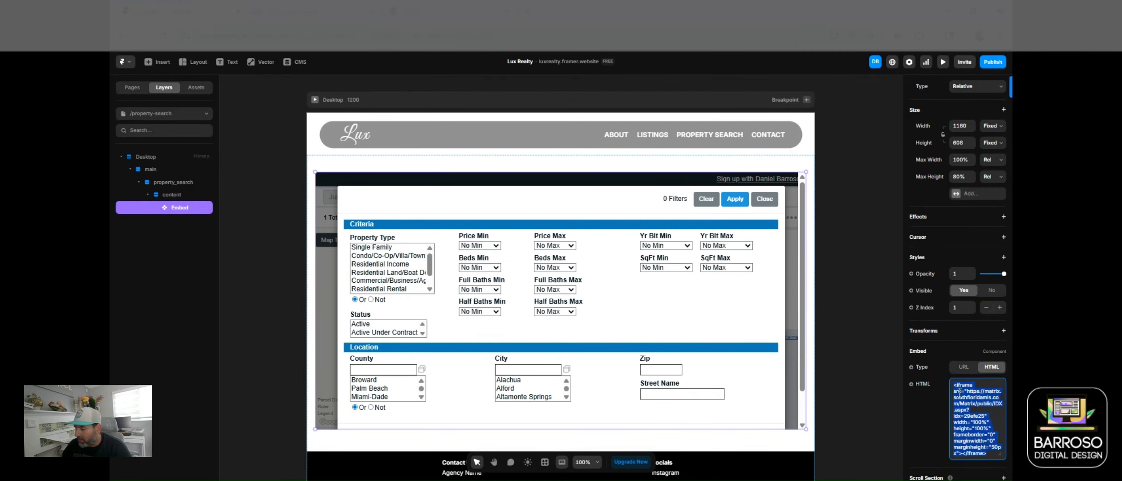
key(BackSpace)
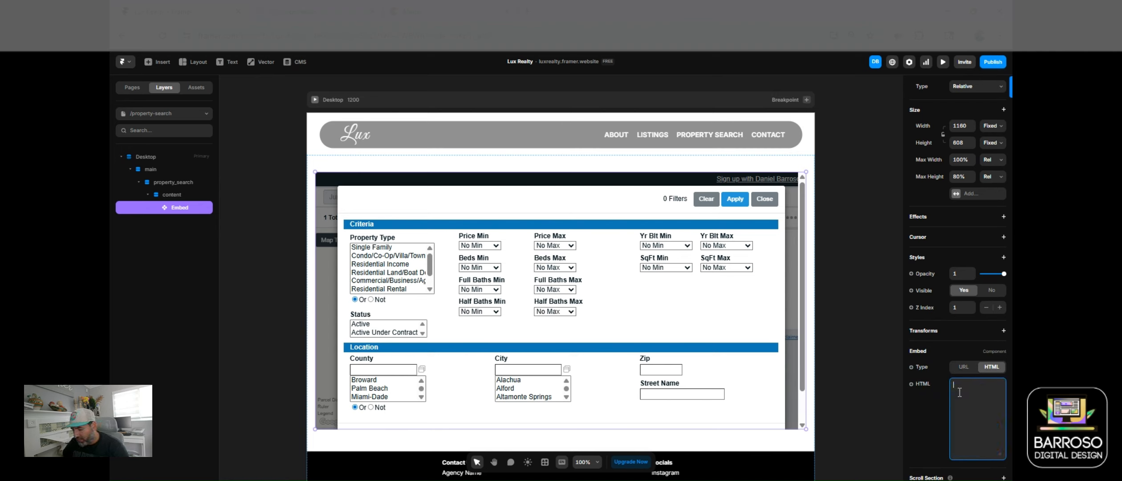
text(<iframe src="https://matrix.southfloridamls.com/Matrix/public/IDX.aspx?idx=29efe25" width="100%" height="100%" frameborder="0" marginwidth="0" marginheight="0"></iframe>)
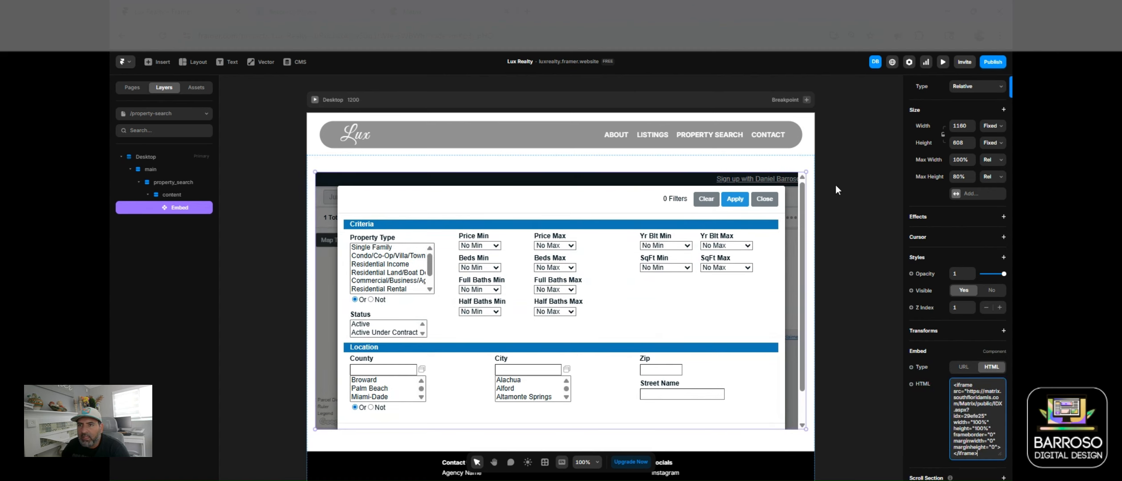
click(942, 62)
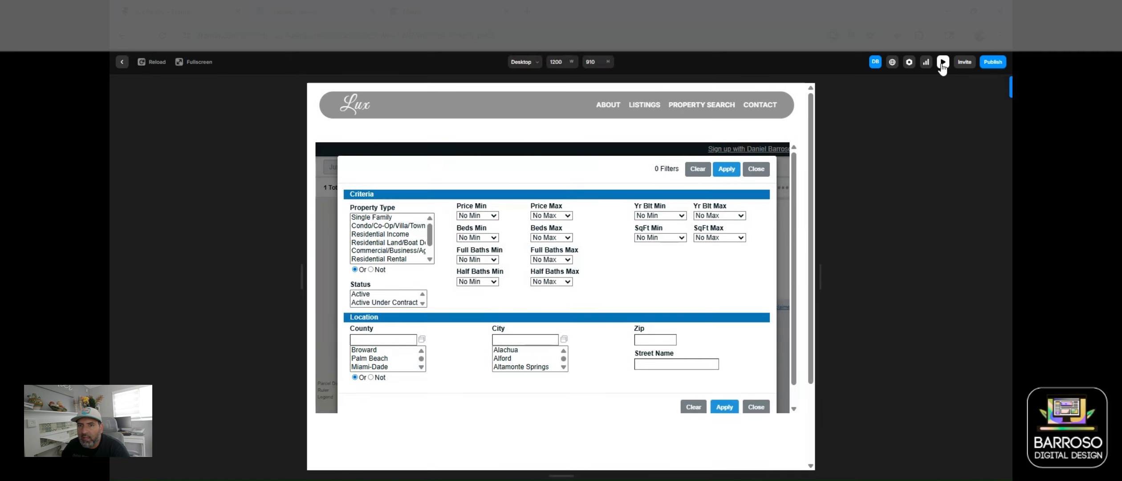
Step: Dismiss the sign-up form and filter to Single Family homes in Broward, max $400,000
click(724, 150)
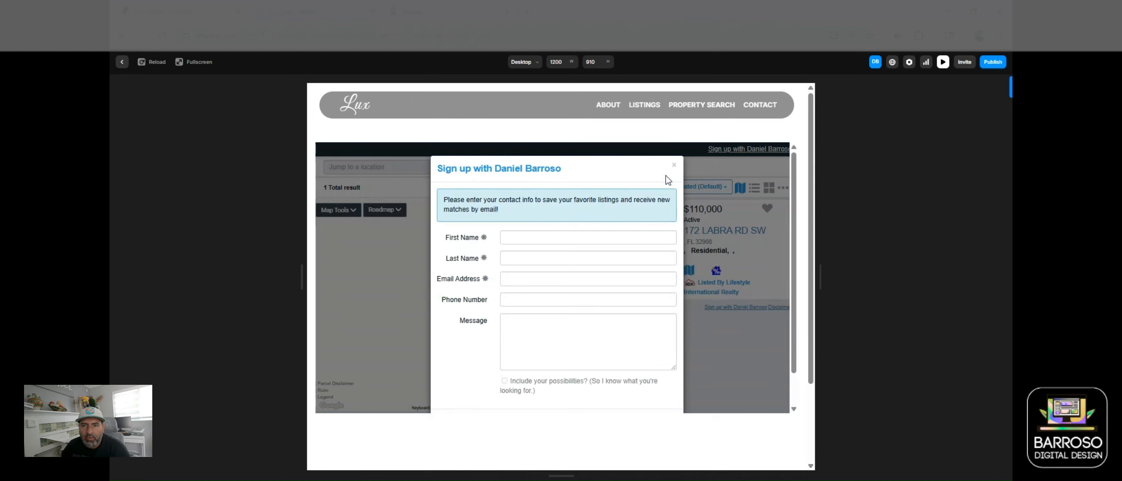
click(674, 165)
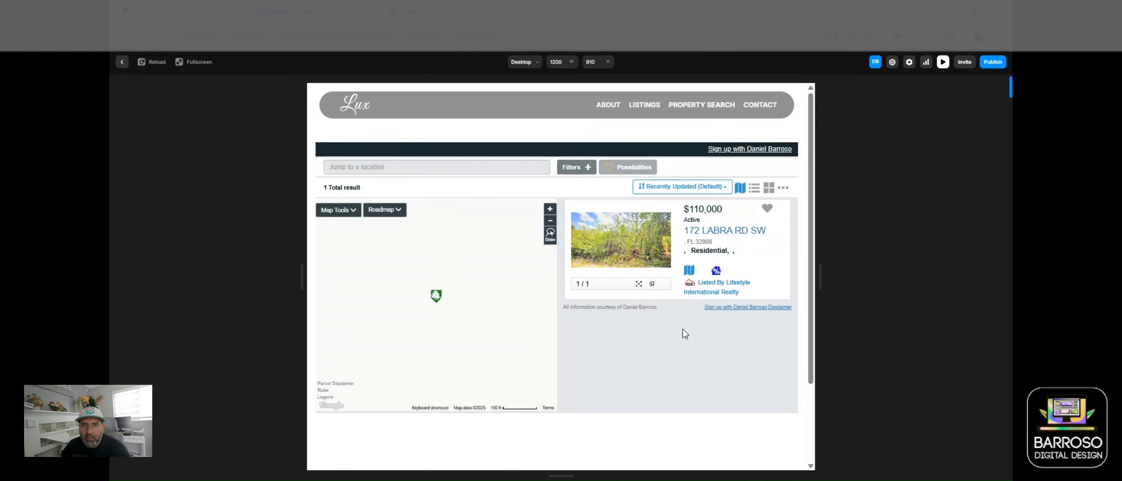
click(584, 172)
click(388, 219)
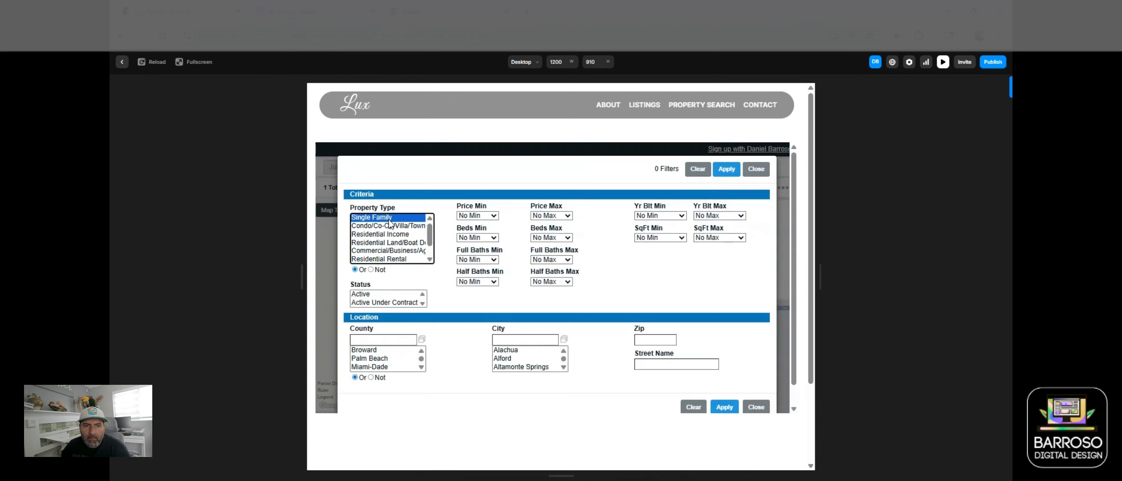
click(374, 350)
click(543, 214)
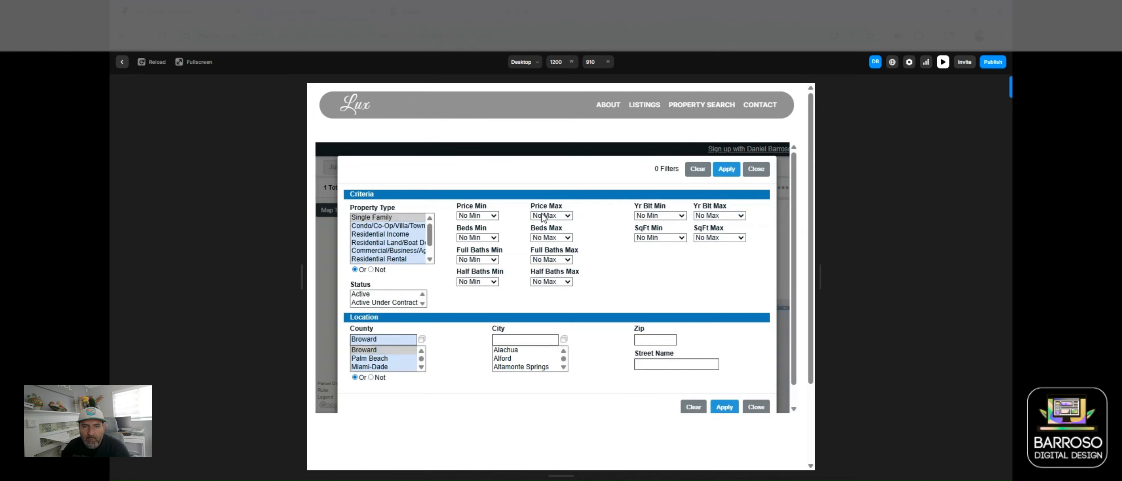
click(543, 403)
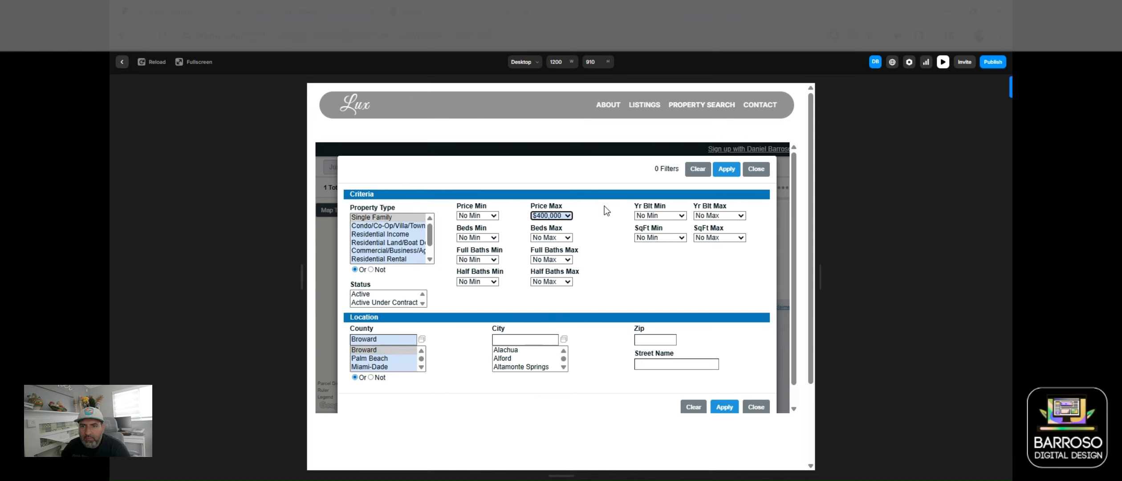
click(726, 408)
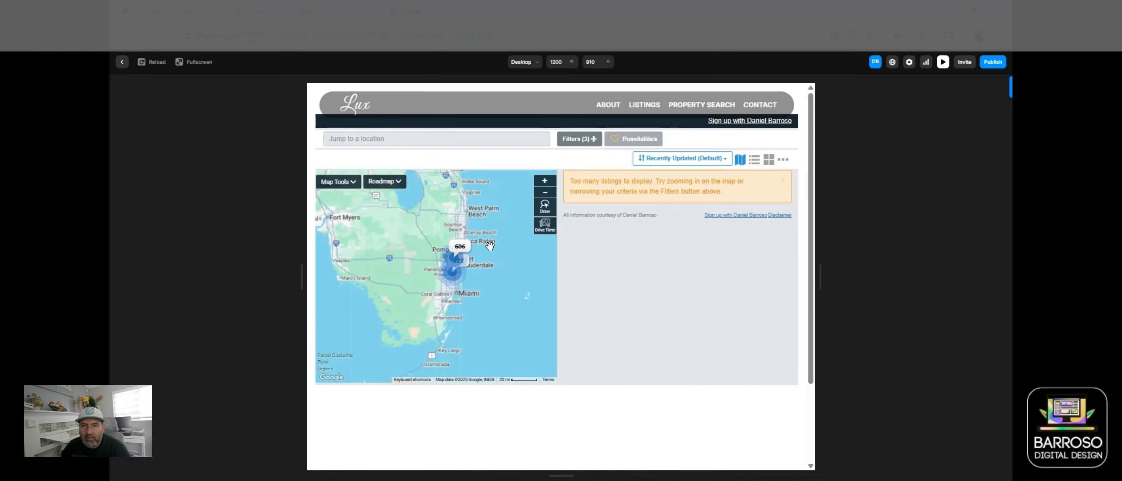
Step: Reapply the search filters and scroll through the 109 matching listings
click(587, 138)
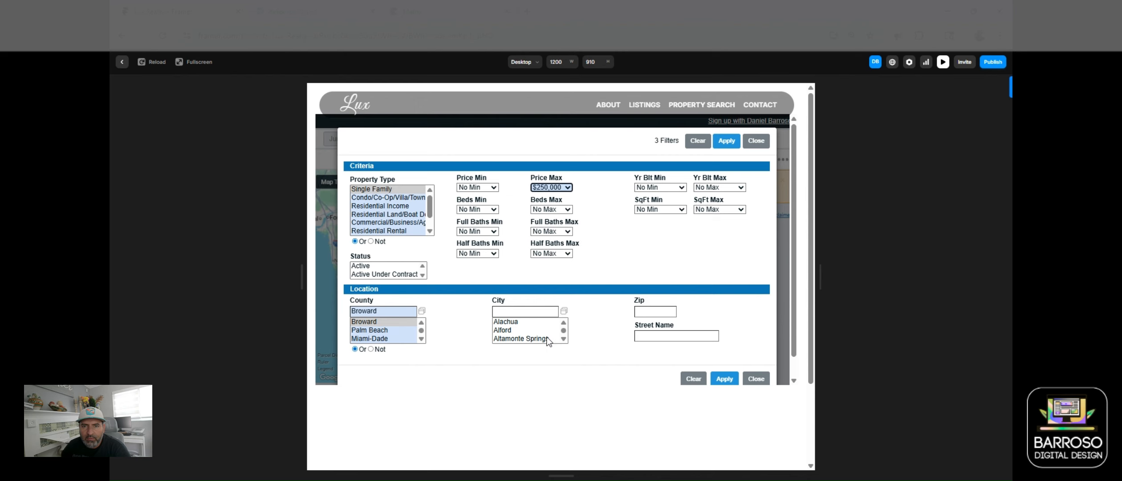
click(718, 379)
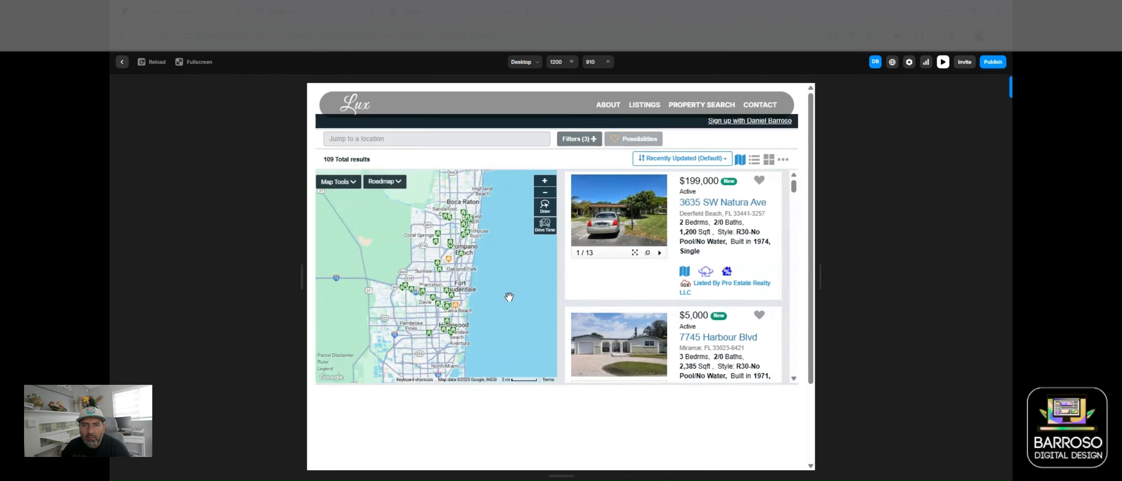
scroll(670, 252, down, 2)
scroll(670, 252, down, 2)
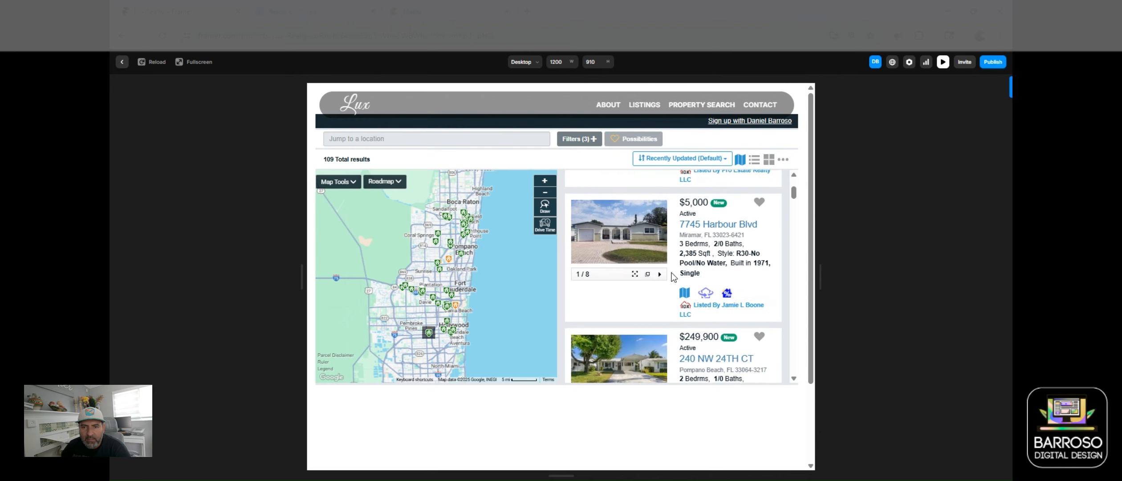
scroll(677, 276, up, 4)
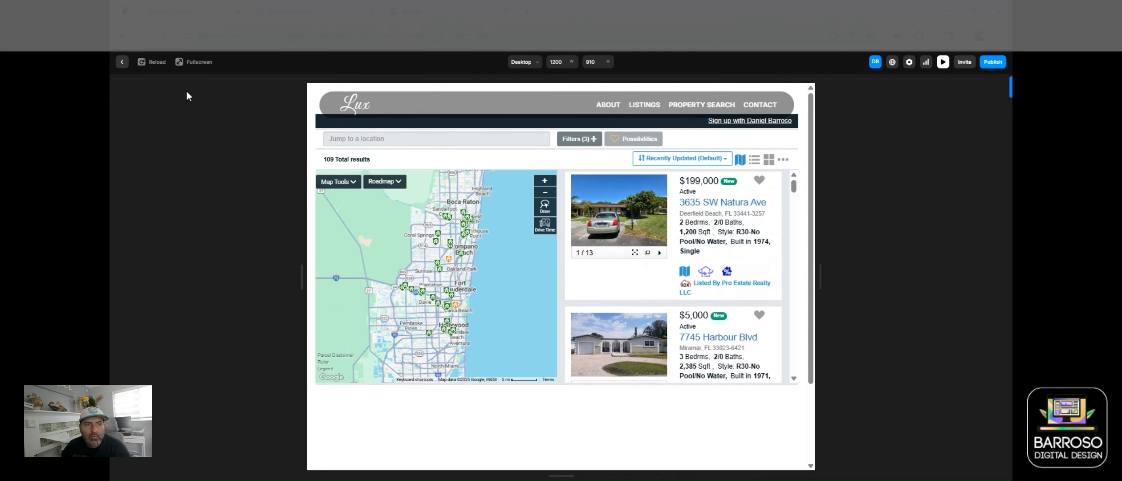
Step: Back in the editor, remove the Embed's Max Height limit
click(121, 65)
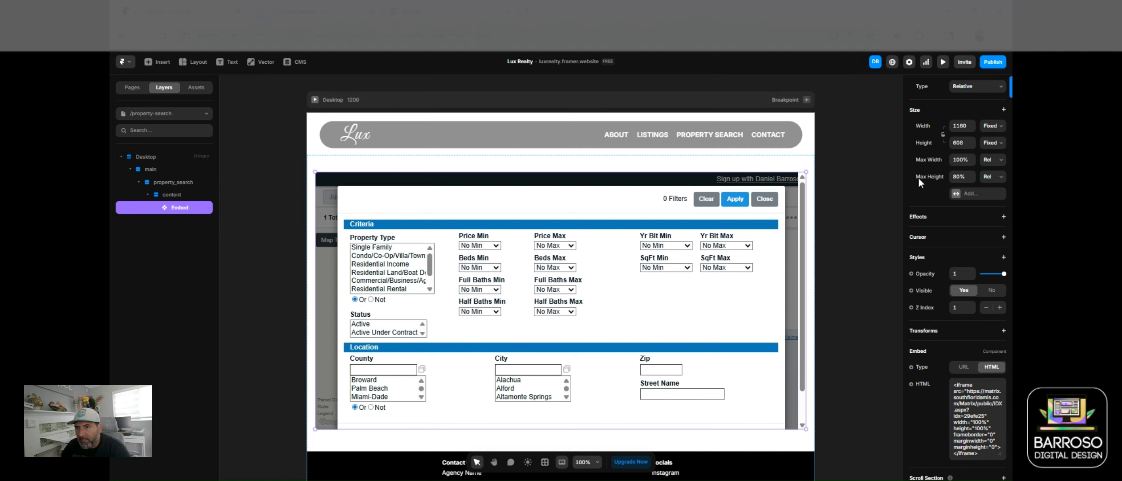
click(960, 177)
text(1)
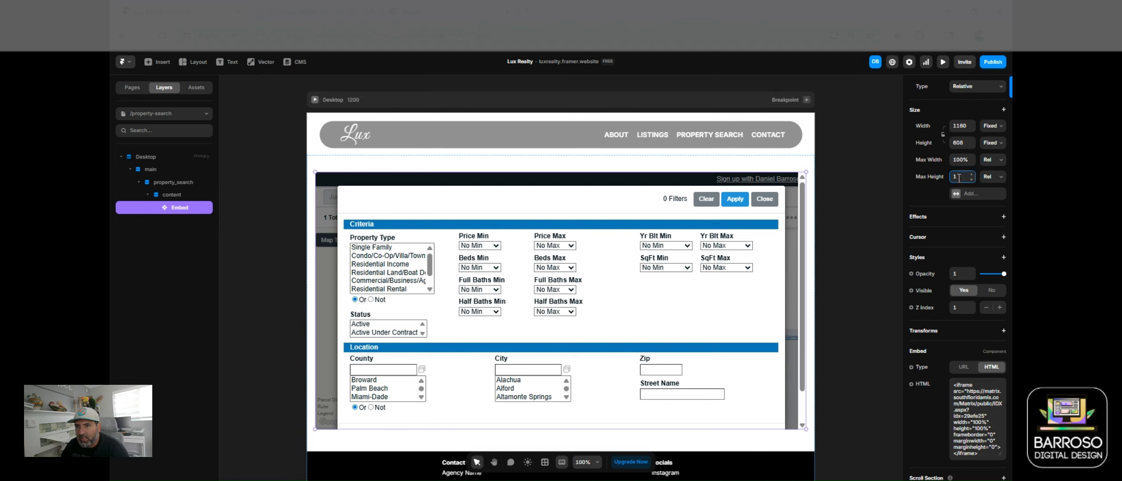
right_click(940, 177)
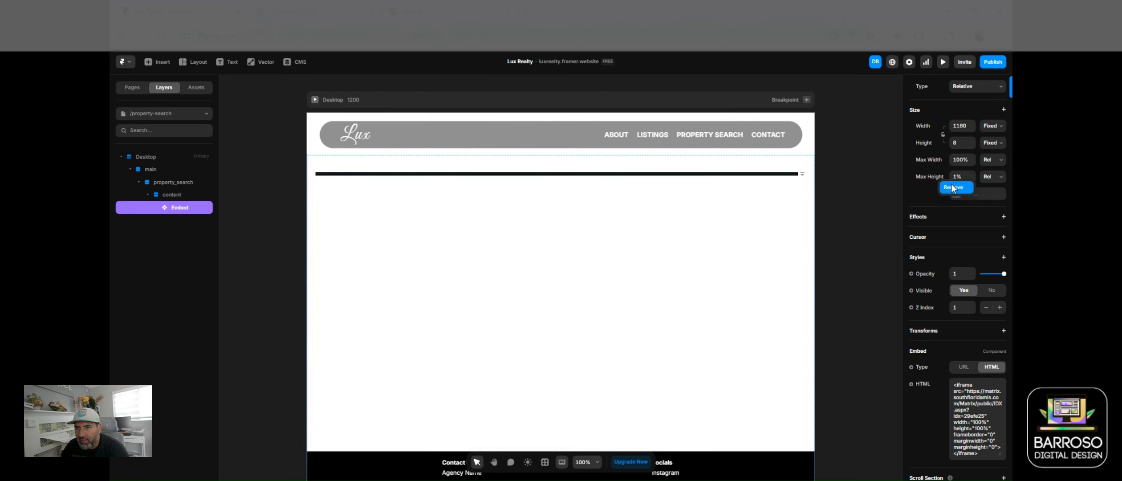
click(952, 187)
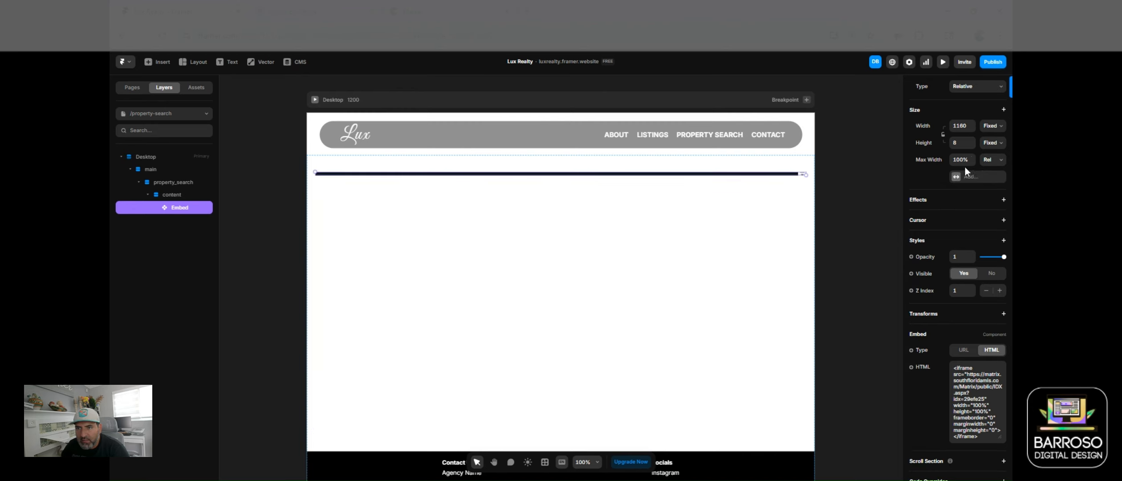
Step: Preview the PROPERTY SEARCH page, then return to the editor to adjust the Embed's height
click(943, 62)
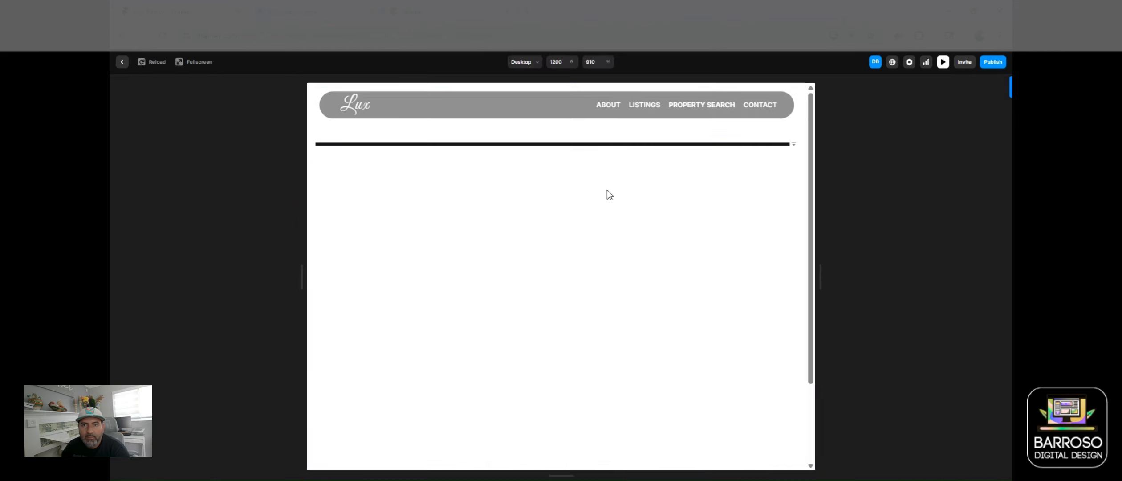
click(703, 107)
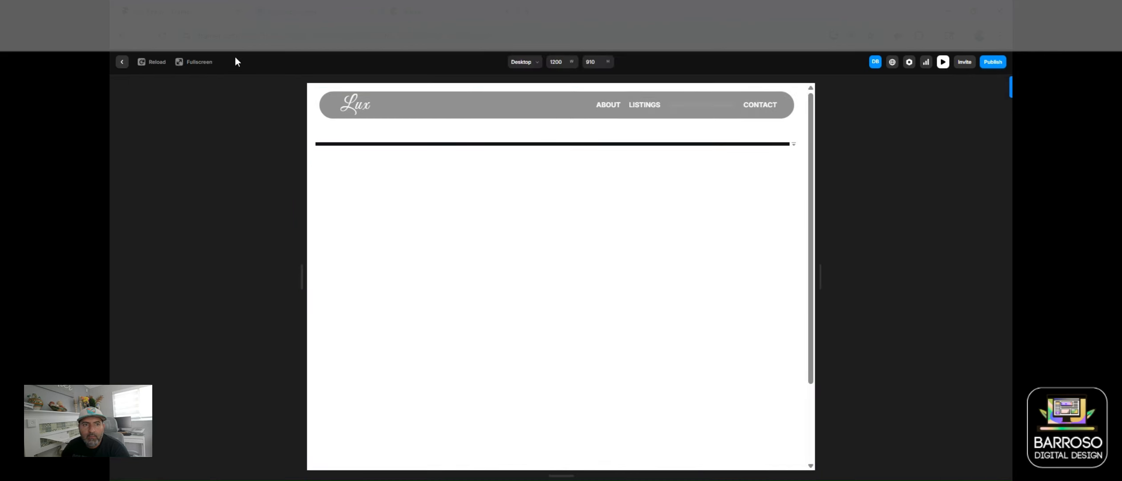
click(122, 62)
scroll(585, 261, down, 2)
scroll(584, 265, up, 3)
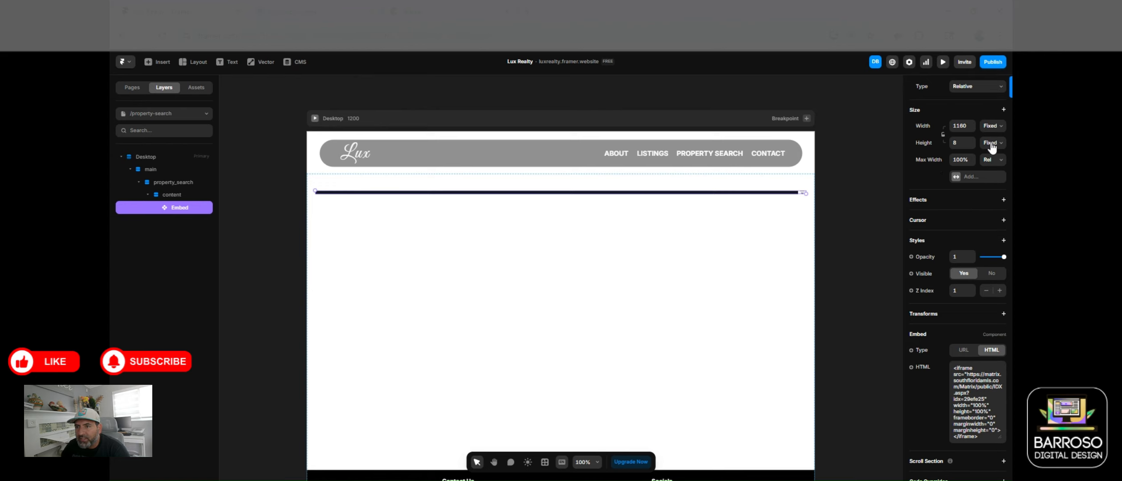
click(960, 142)
Step: Set the Embed height to 800 and preview the page
text(00)
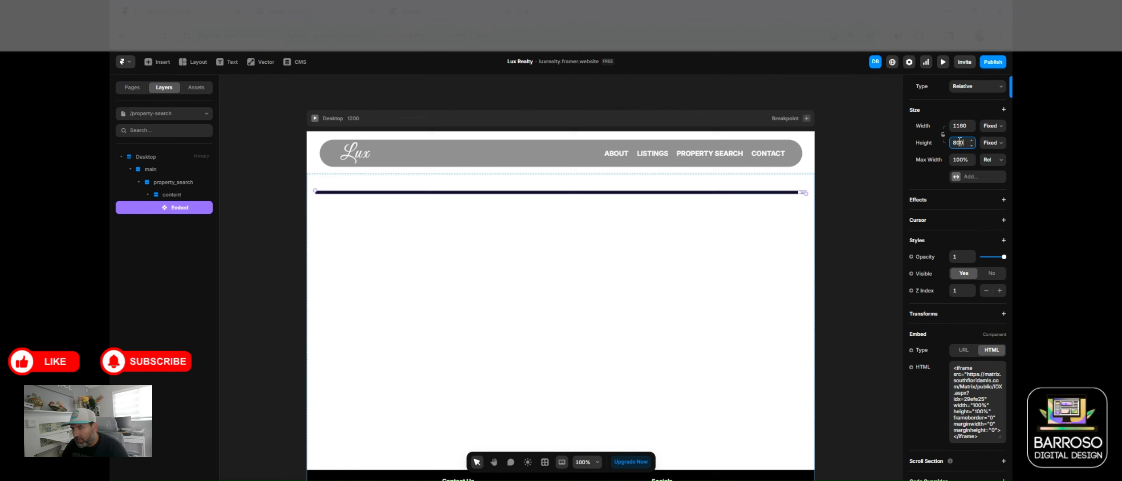
key(Return)
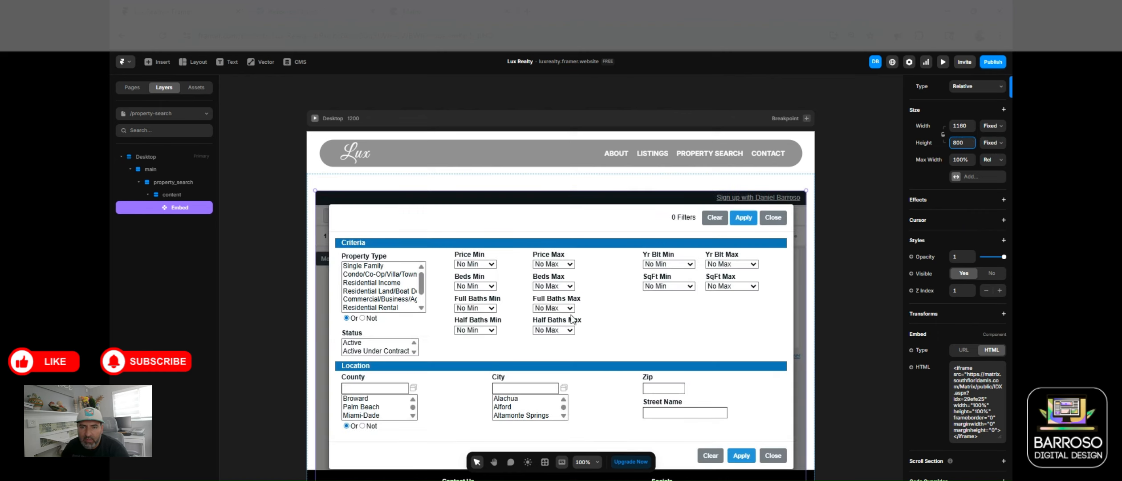
click(943, 65)
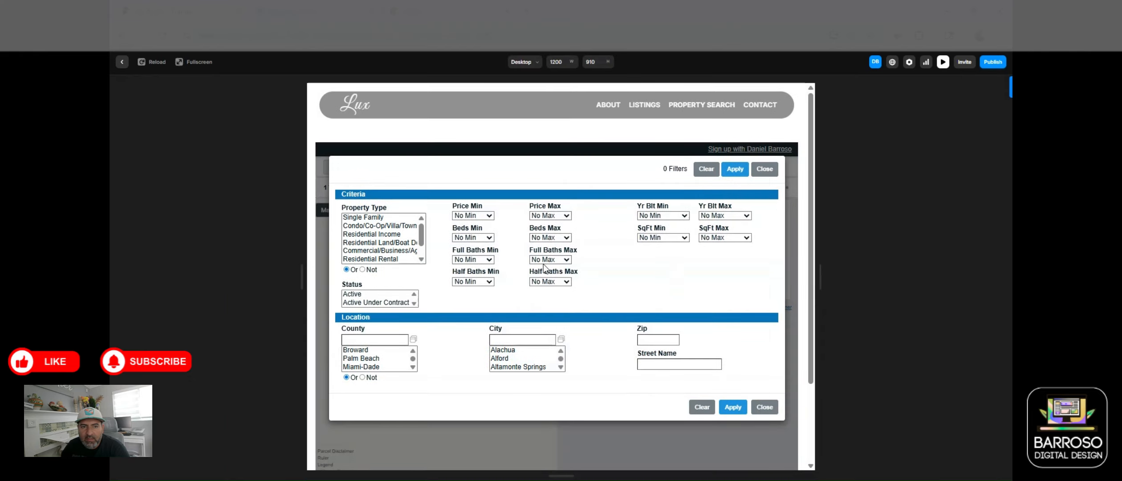
Step: Apply the Single Family property type filter in preview, check results, and exit preview
click(378, 217)
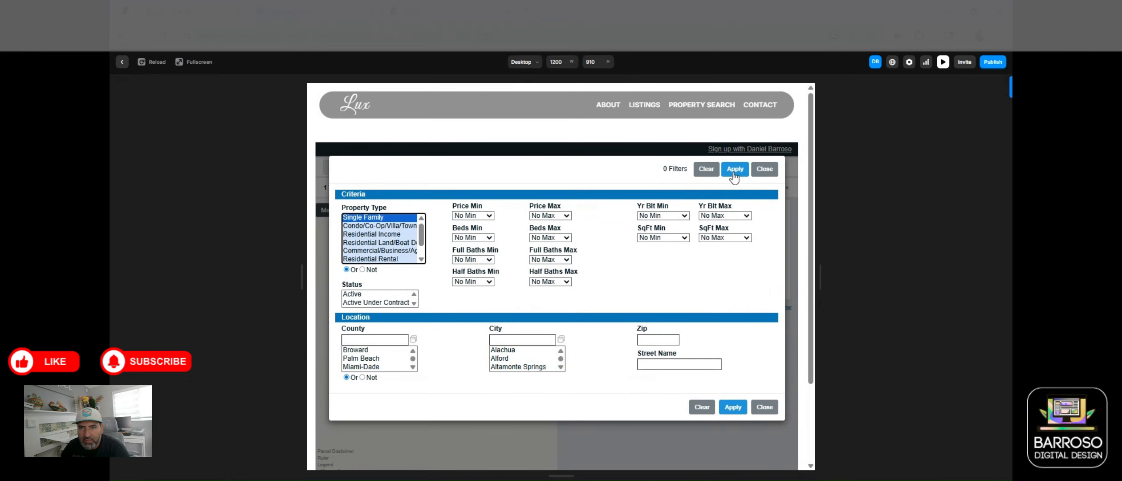
click(734, 171)
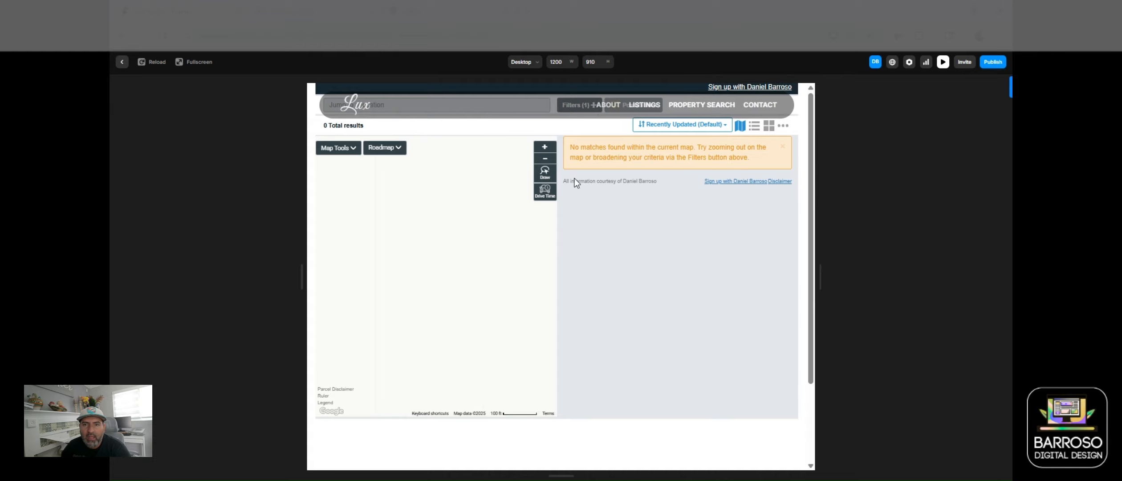
scroll(576, 204, down, 2)
scroll(613, 250, up, 2)
click(121, 62)
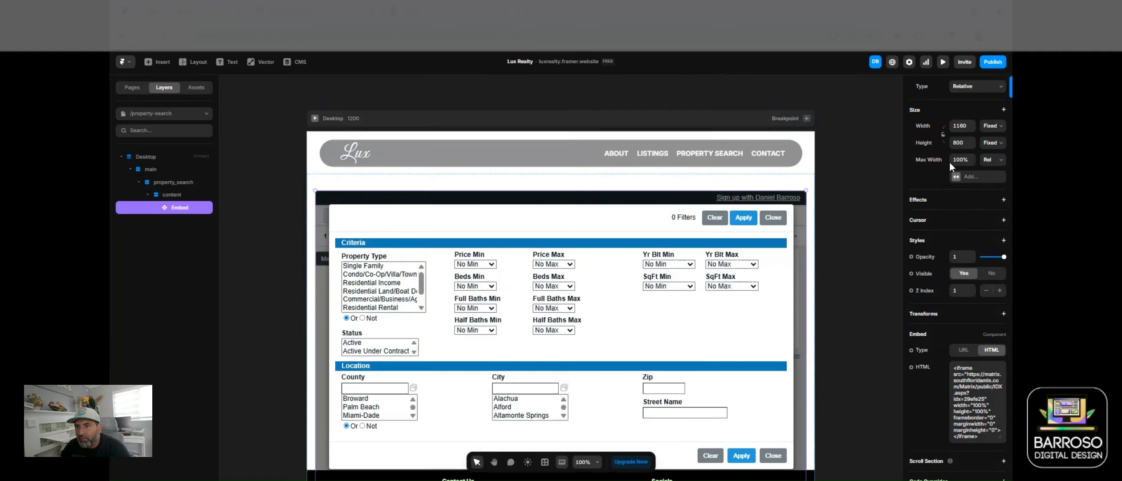
Step: Add a Max Height size constraint of 80% to the property search Embed
click(959, 177)
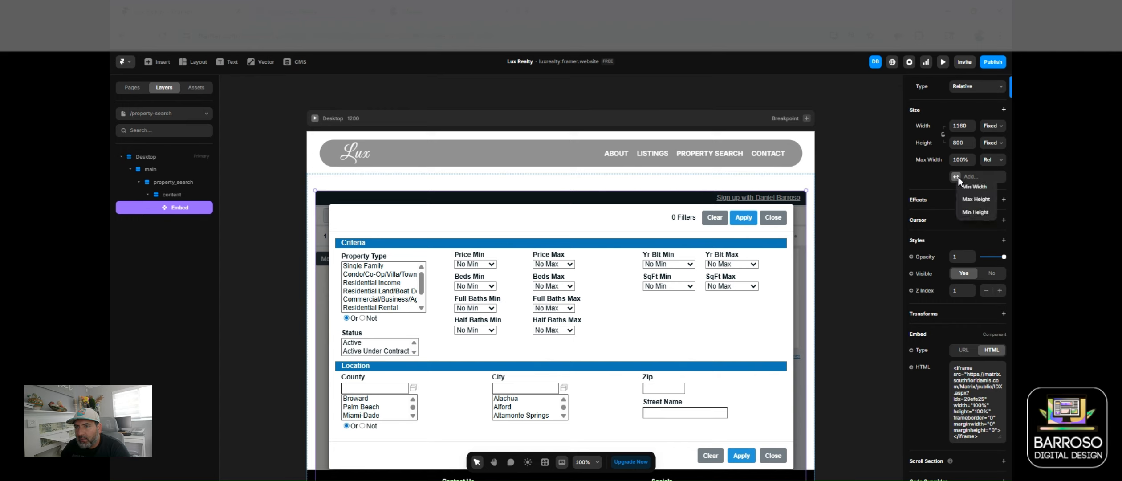
click(968, 200)
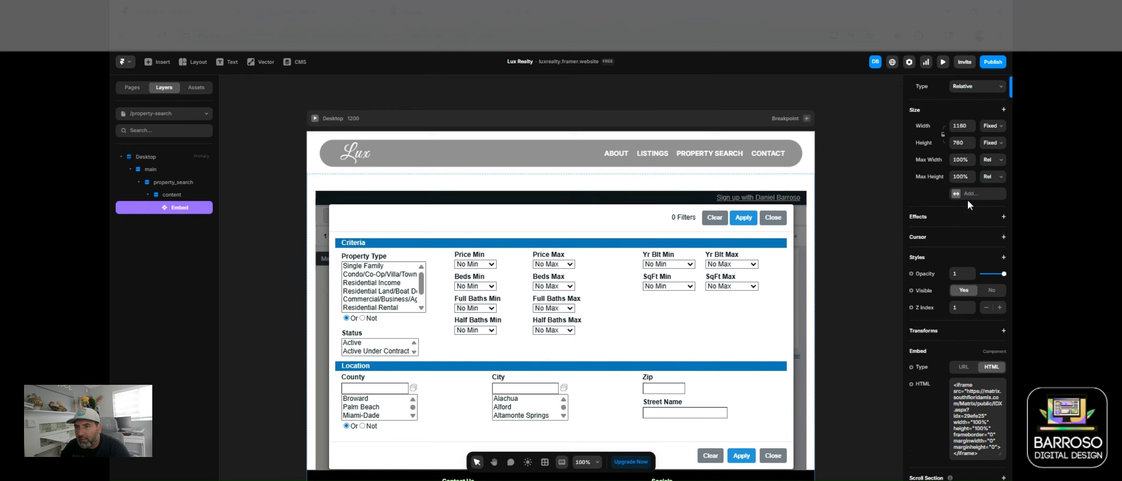
click(960, 176)
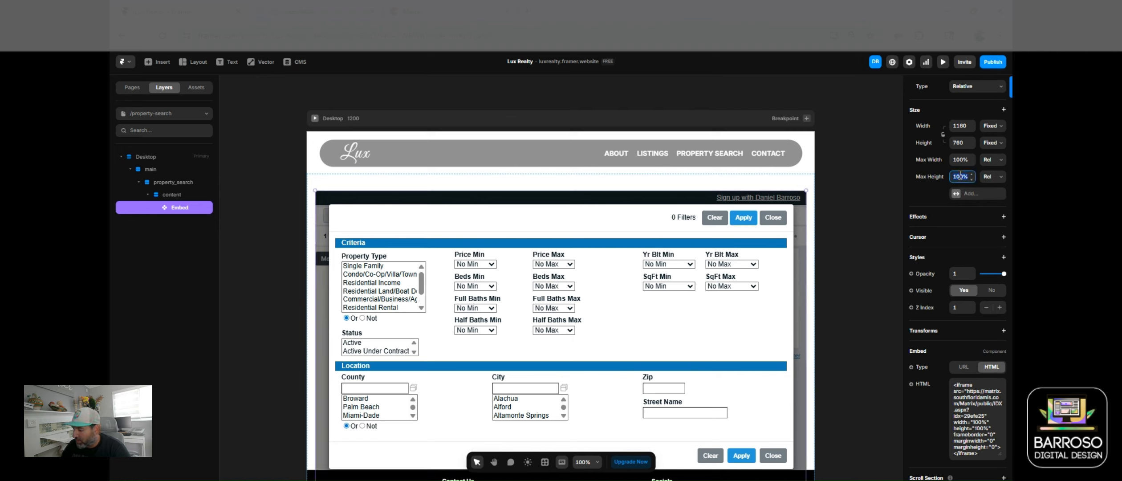
text(80)
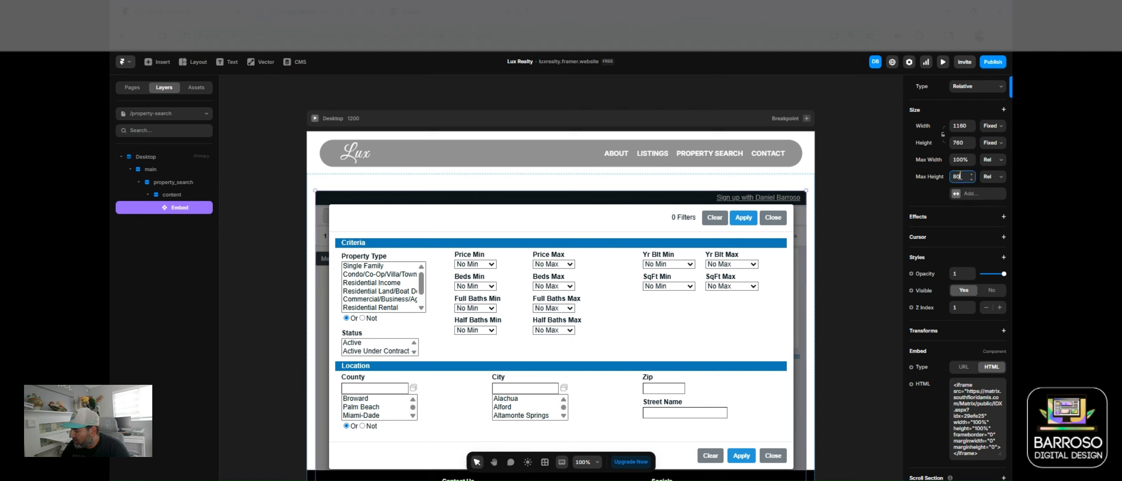
key(Return)
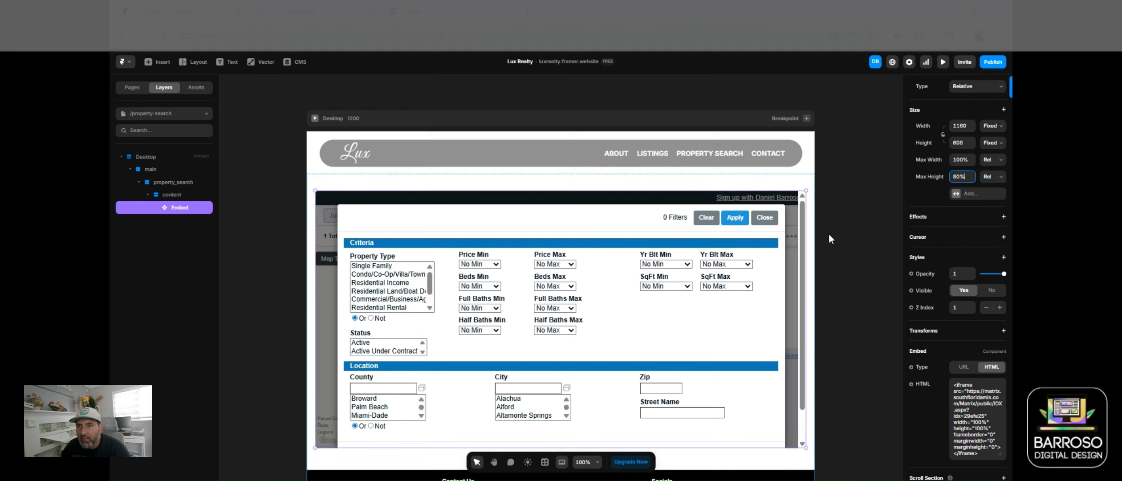
Step: Preview the resized page and apply the Single Family property type filter
click(942, 64)
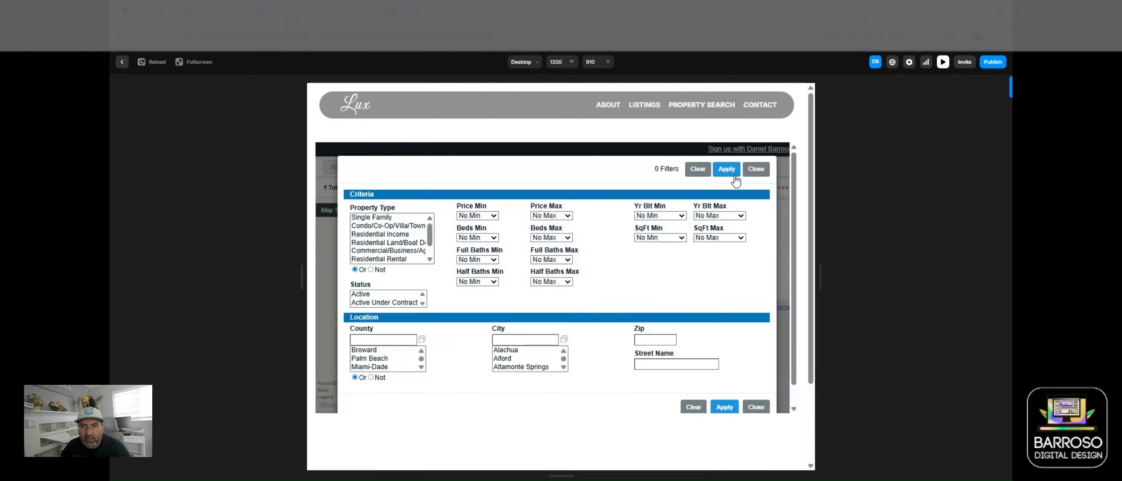
click(366, 218)
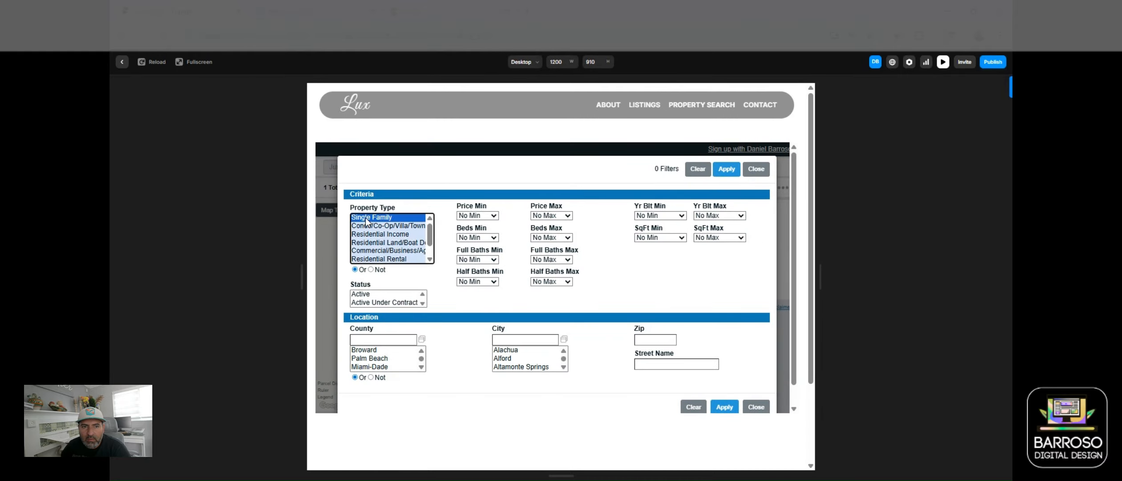
click(727, 171)
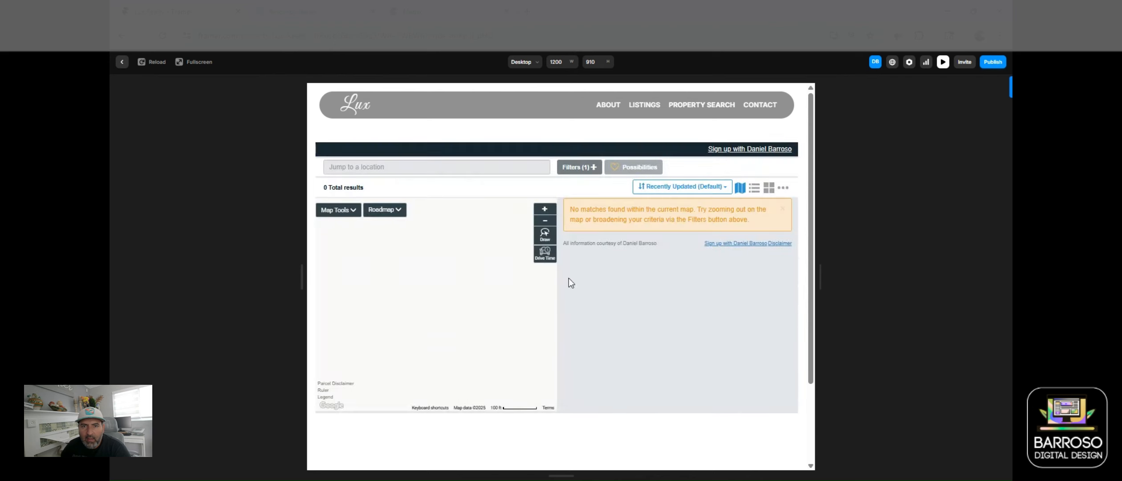